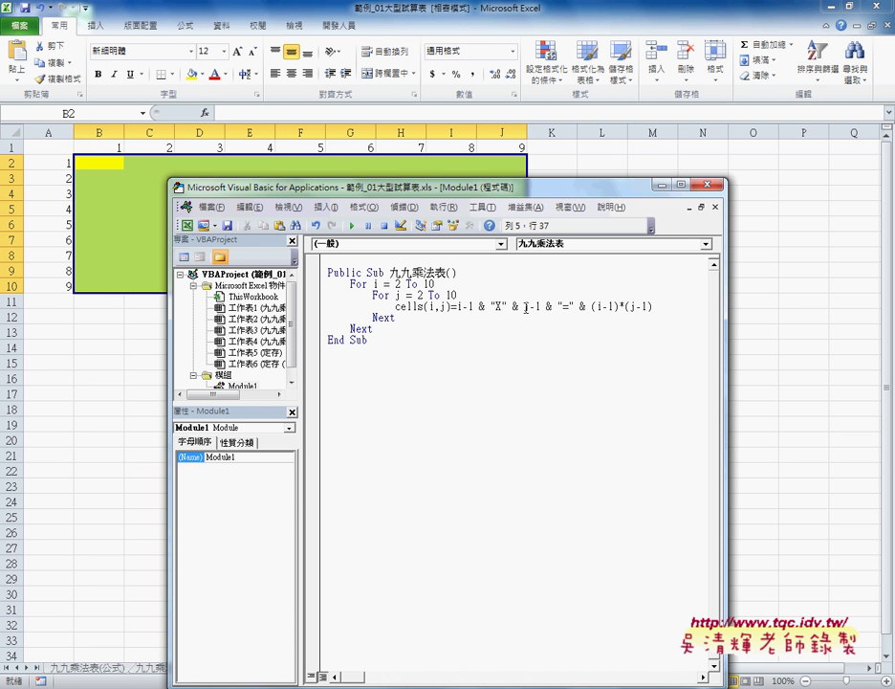
Run the 九九乘法表 macro and move the code window aside to view the filled table
left_click(488, 307)
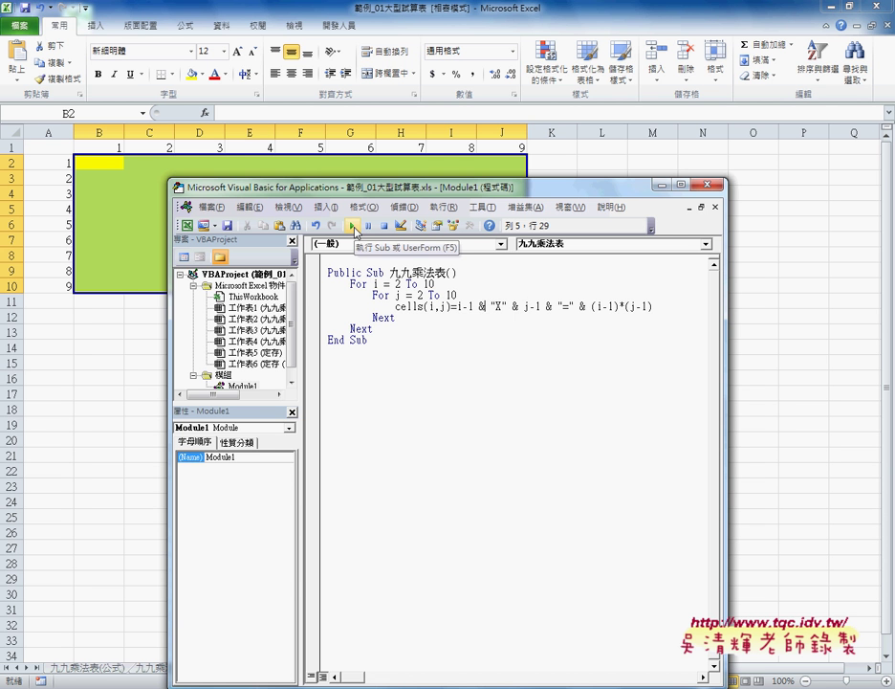
left_click(355, 227)
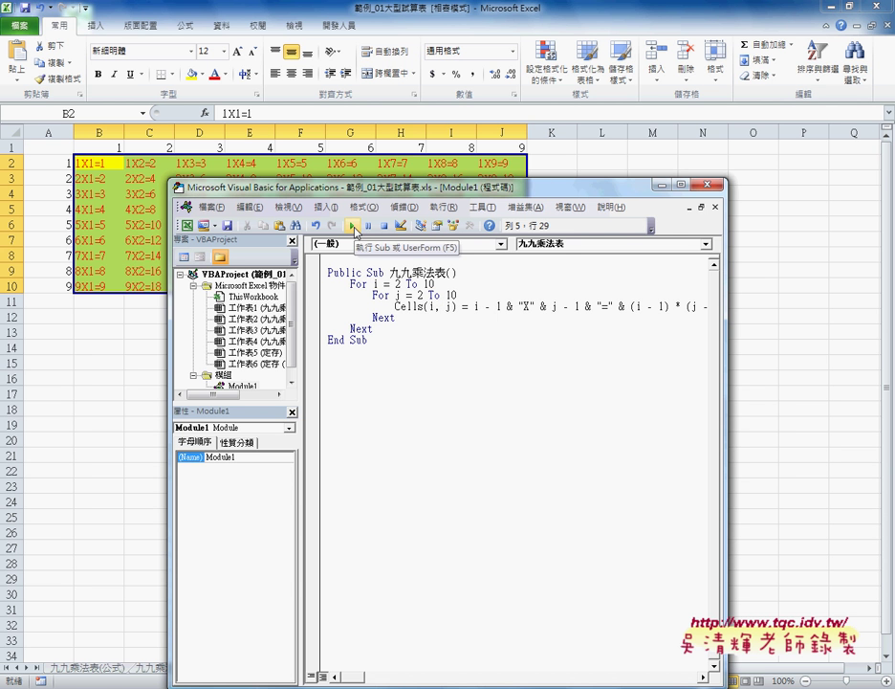
left_click_drag(352, 196, 613, 285)
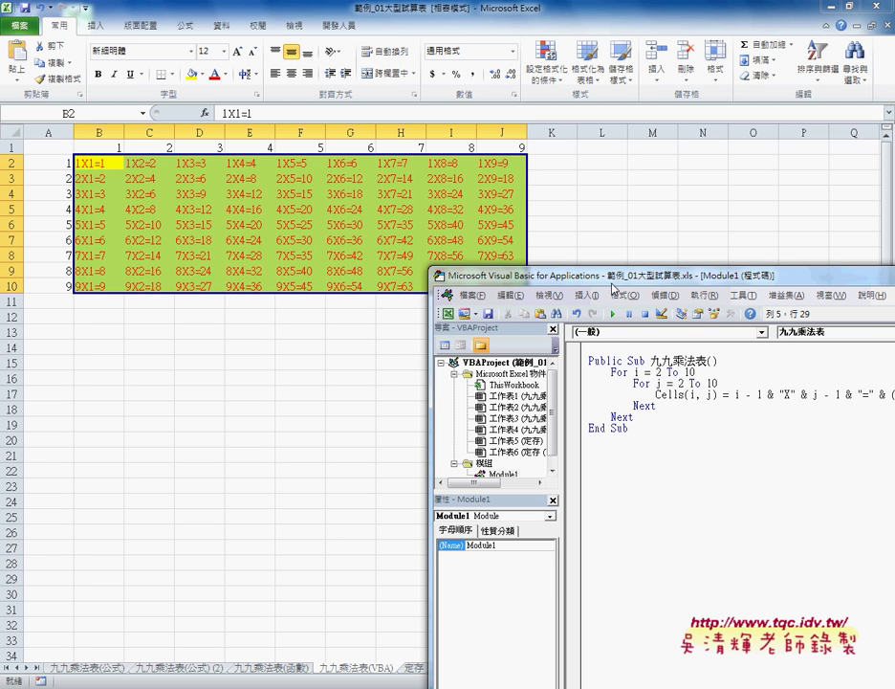
Select B2:J10 and delete the generated 1X1=1 to 9X9=81 entries
left_click_drag(613, 285, 406, 288)
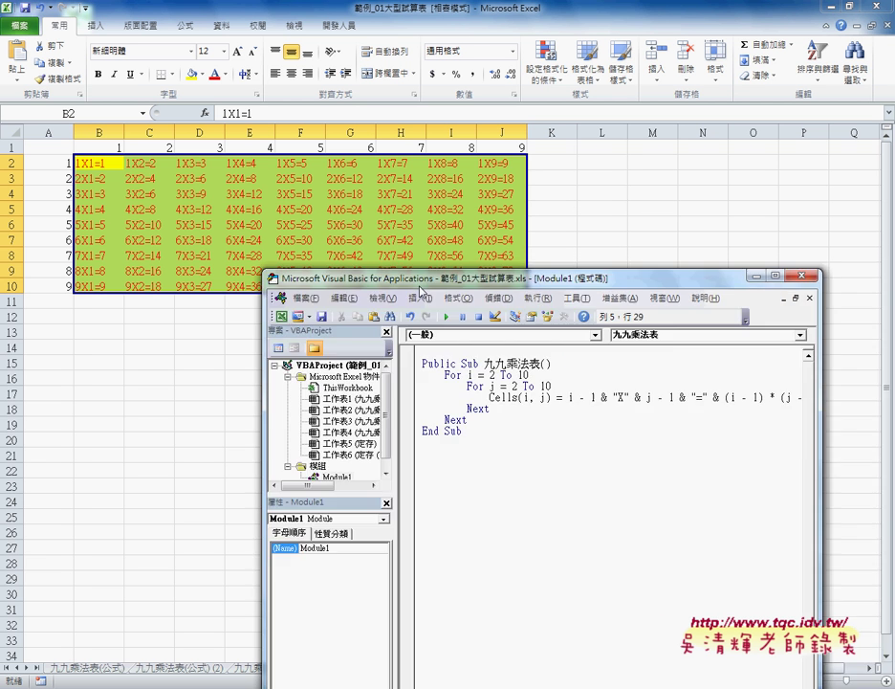
mouse_move(107, 167)
left_mouse_down()
mouse_move(504, 293)
mouse_move(504, 285)
left_mouse_up()
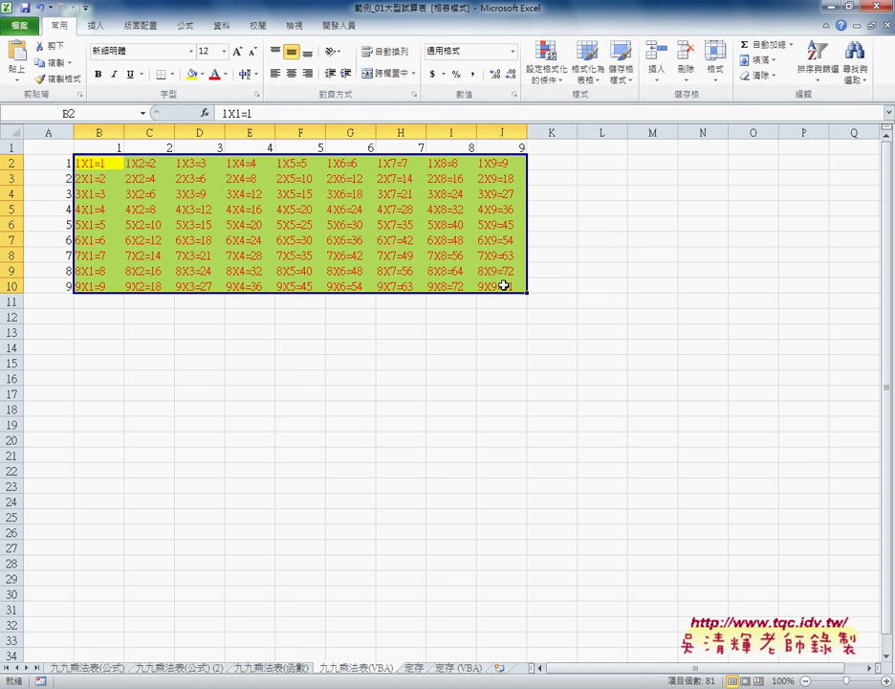
key("Delete")
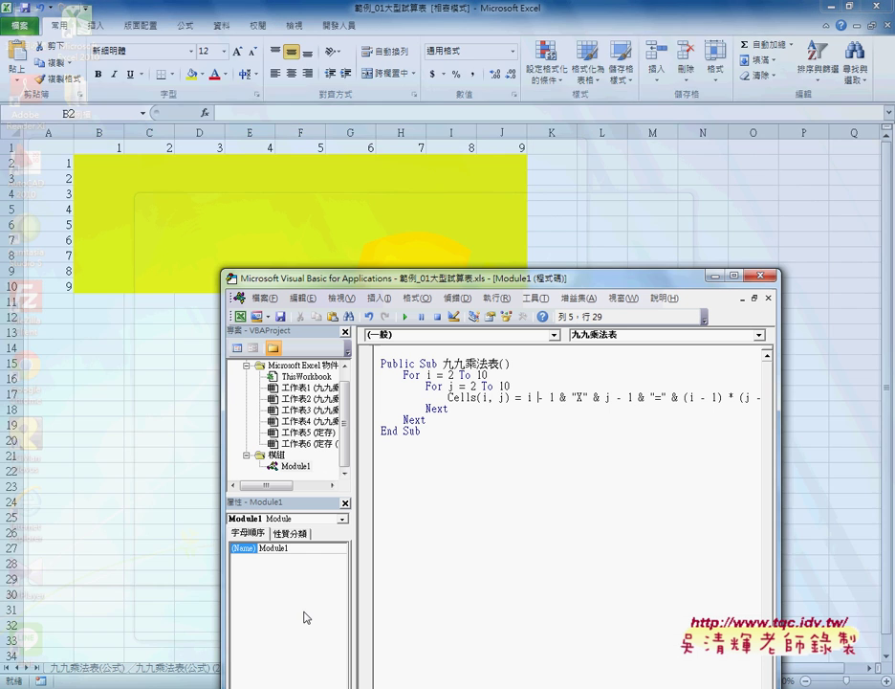
Return to the VBA Editor with the cursor in the 九九乘法表 macro, checking the Debug menu
left_click(305, 618)
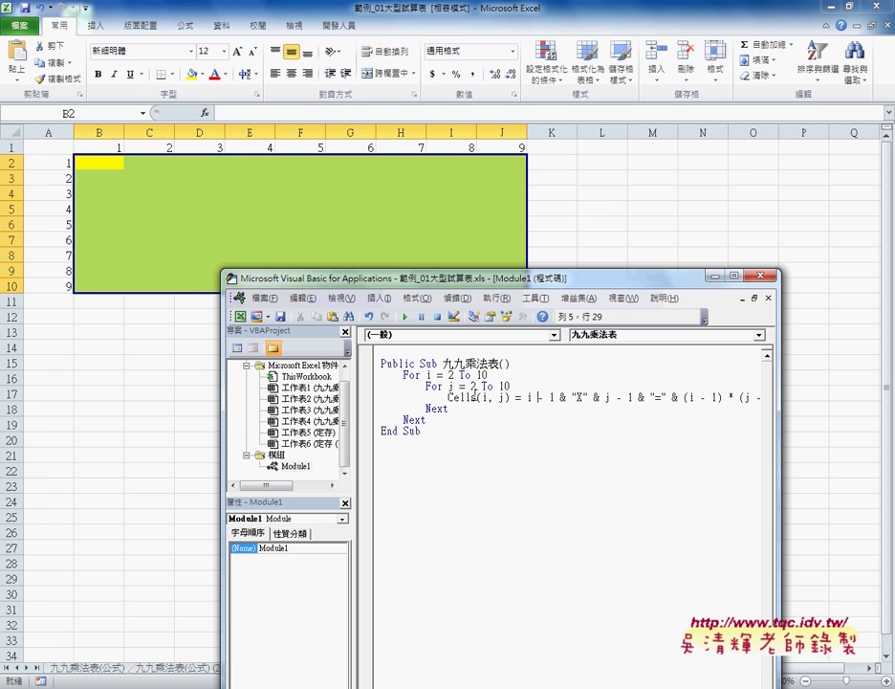
left_click(477, 399)
left_click(454, 297)
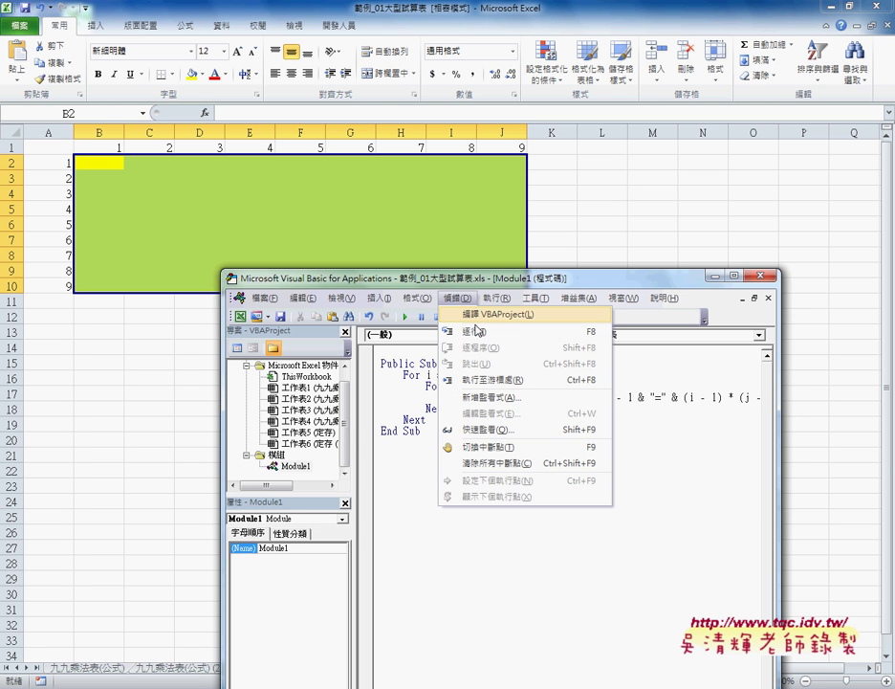
left_click(535, 385)
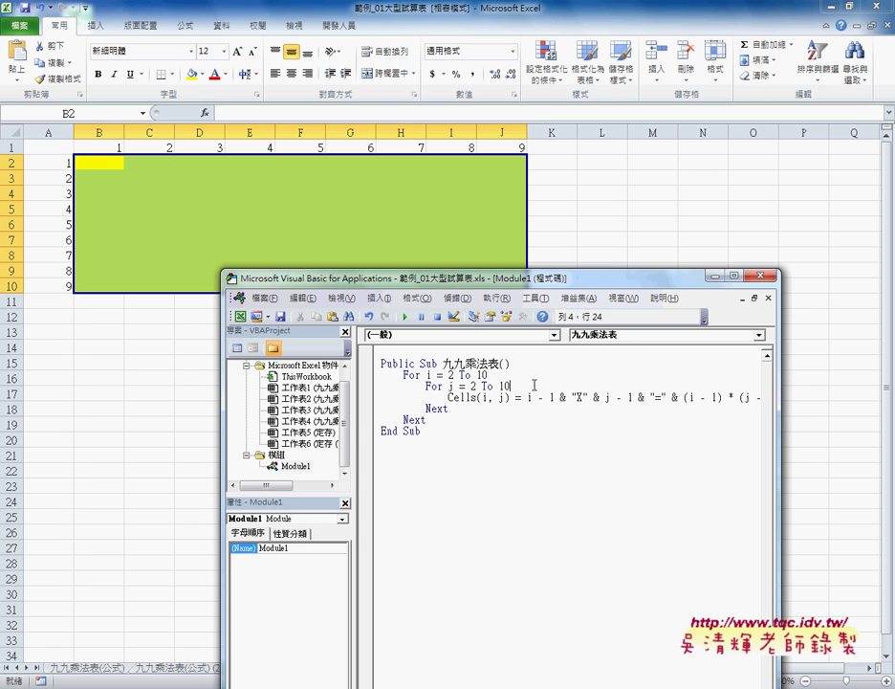
Start stepping through the macro with F8 until it writes 1X1=1 into B2
key("F8")
key("F8")
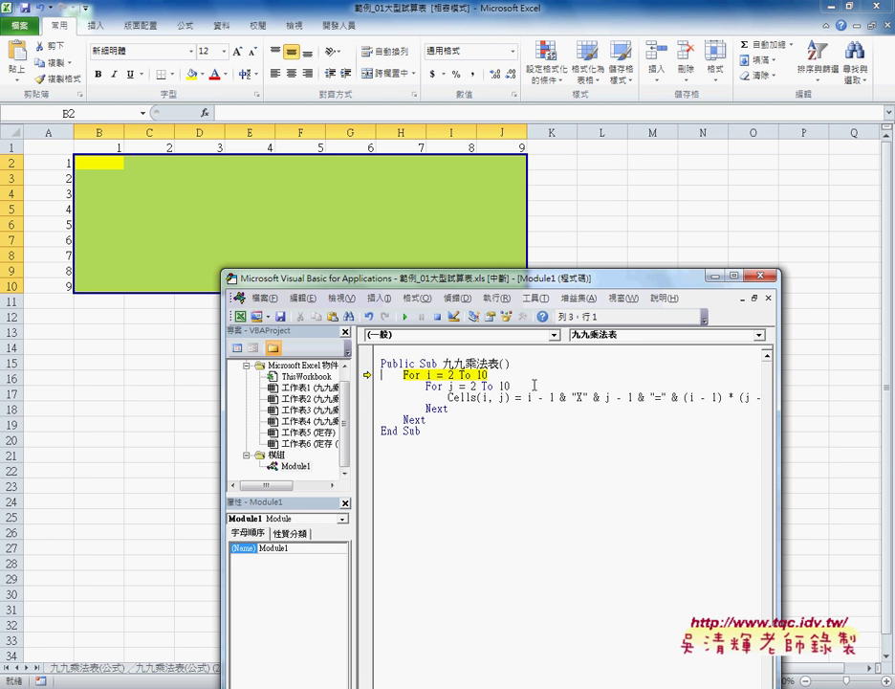
key("F8")
key("F8")
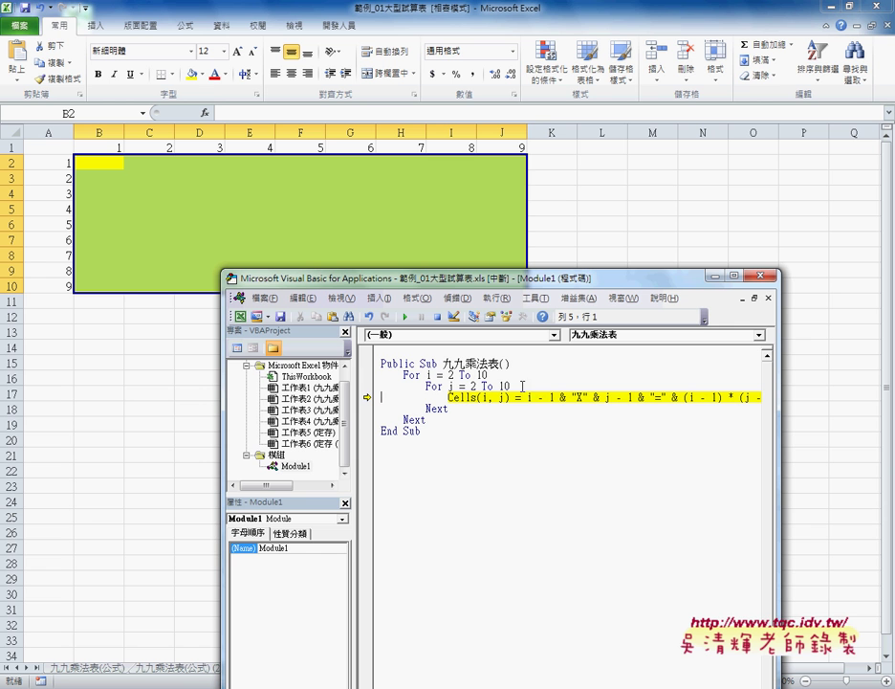
mouse_move(429, 376)
key("F8")
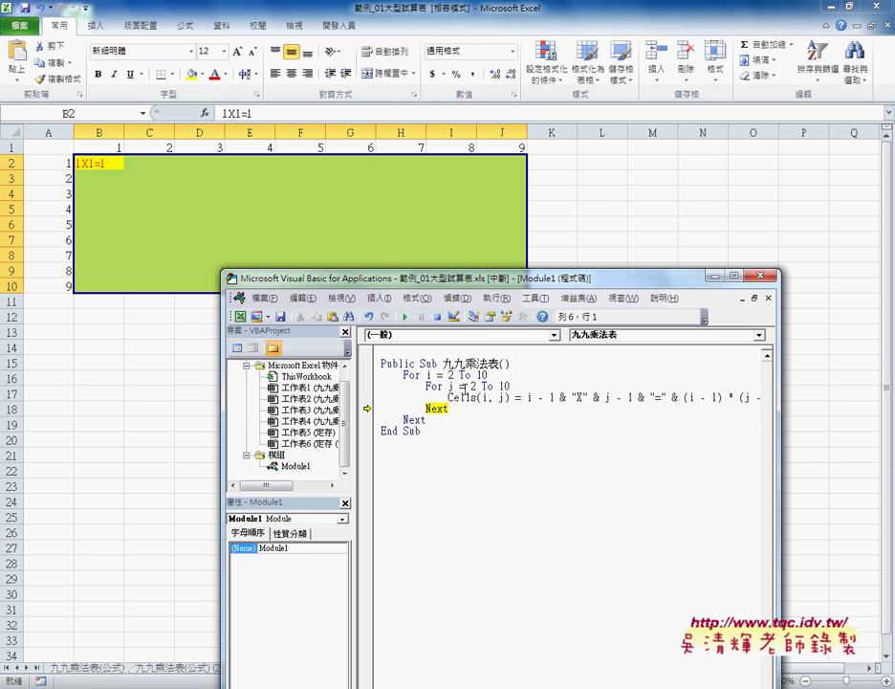
mouse_move(464, 397)
key("F8")
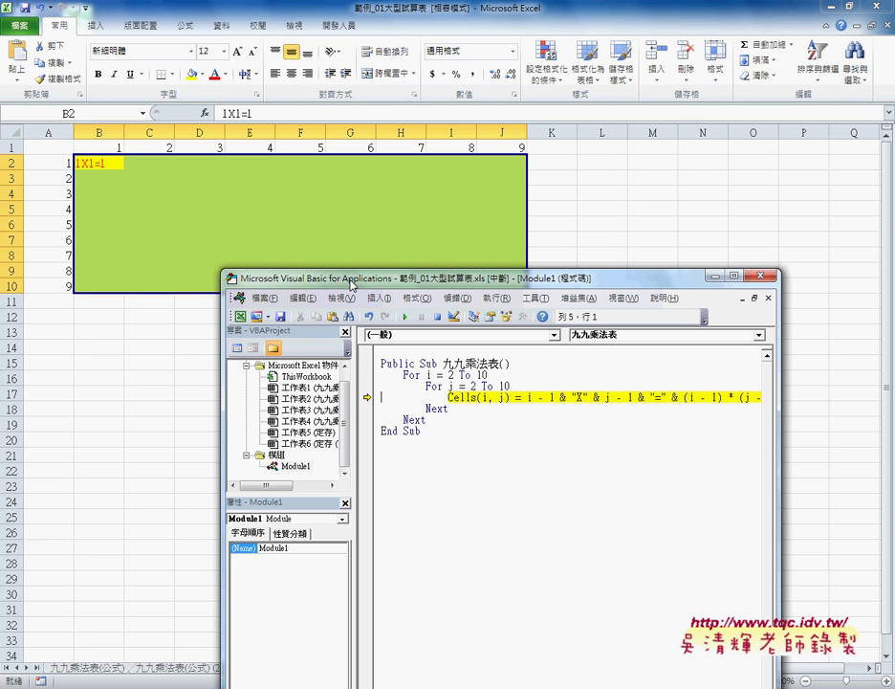
Keep stepping with F8 to fill rows 2–4 through 3X9=27 and begin row 5
key("F8")
key("F8")
key("F8")
key("F8")
key("F8")
key("F8")
key("F8")
key("F8")
key("F8")
key("F8")
key("F8")
key("F8")
key("F8")
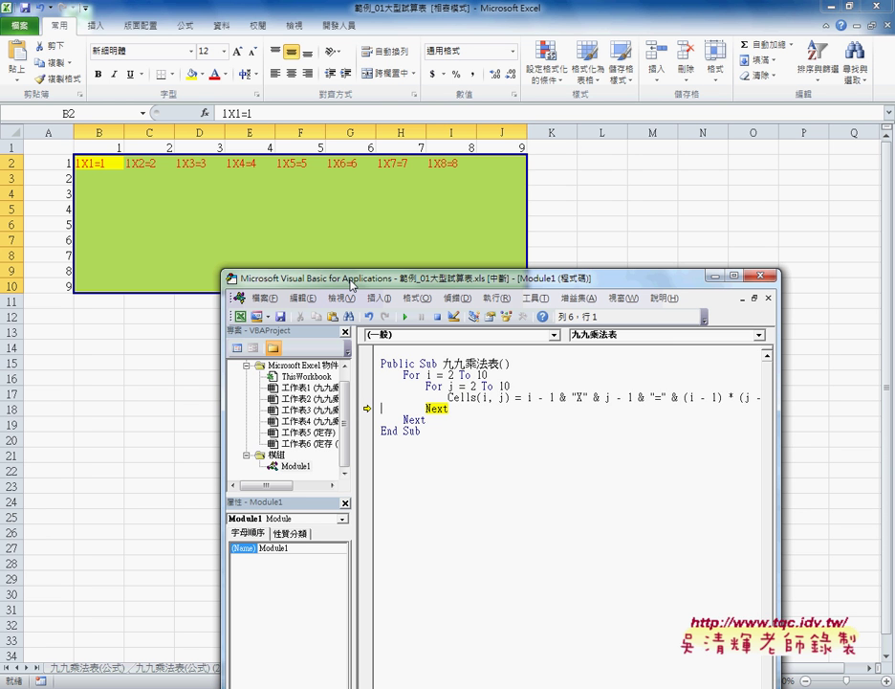
key("F8")
key("F8")
key("F8")
key("F8")
key("F8")
key("F8")
key("F8")
key("F8")
key("F8")
key("F8")
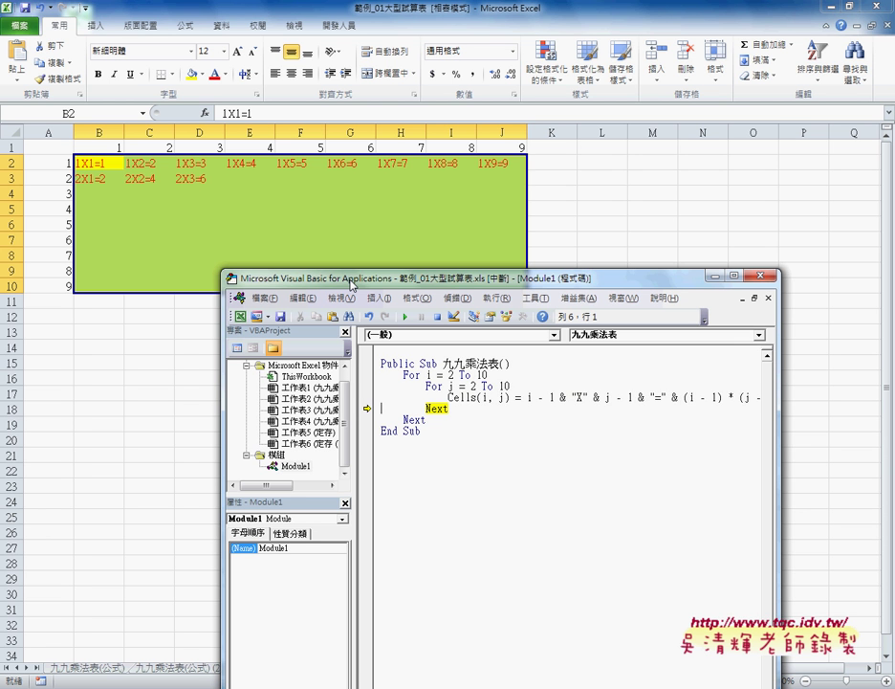
key("F8")
key("F8")
key("F8")
key("F8")
key("F8")
key("F8")
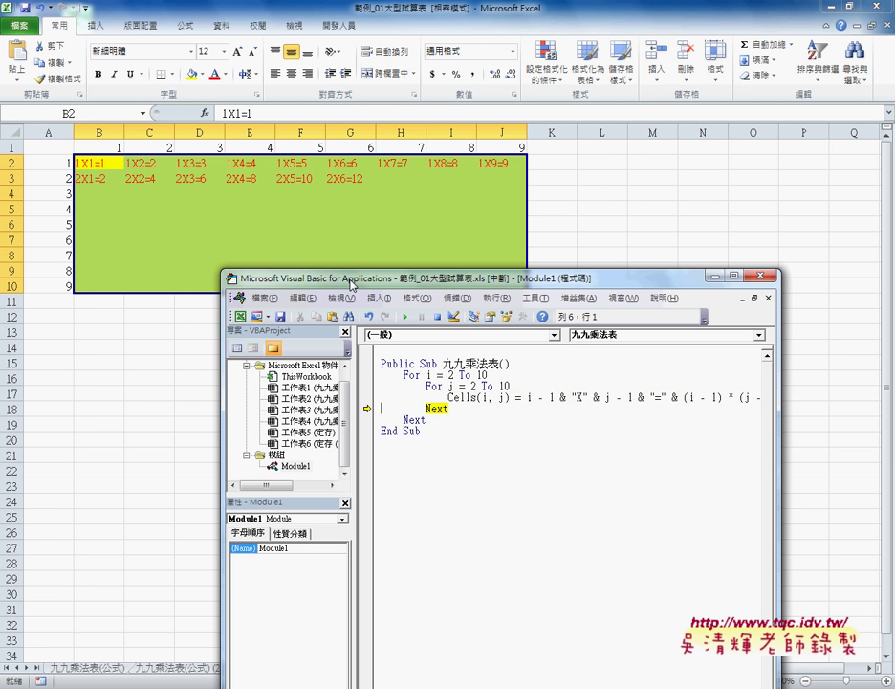
key("F8")
key("F8")
key("F8")
key("F8")
key("F8")
key("F8")
key("F8")
key("F8")
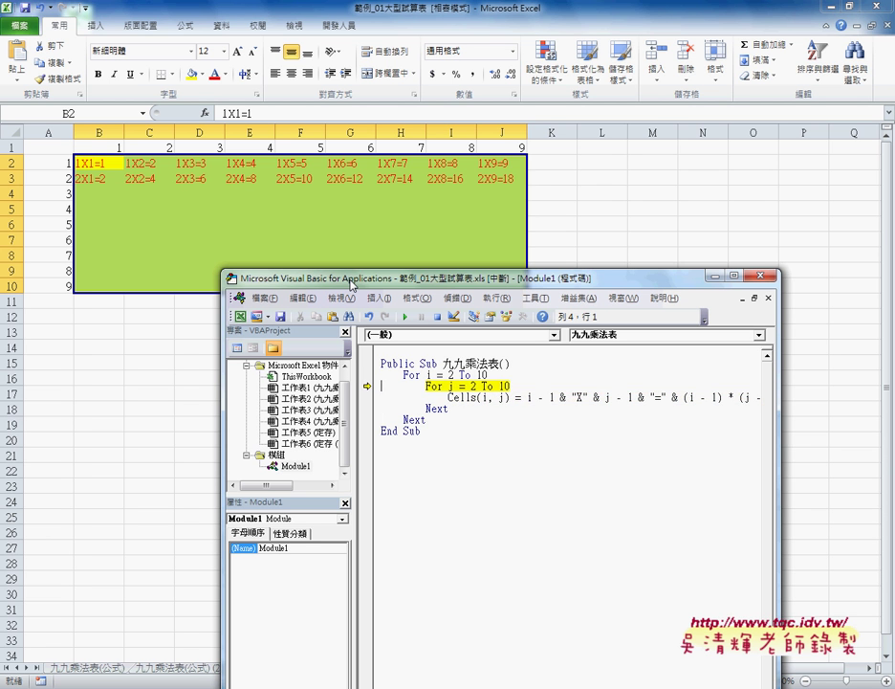
key("F8")
key("F8")
key("F8")
key("F8")
key("F8")
key("F8")
key("F8")
key("F8")
key("F8")
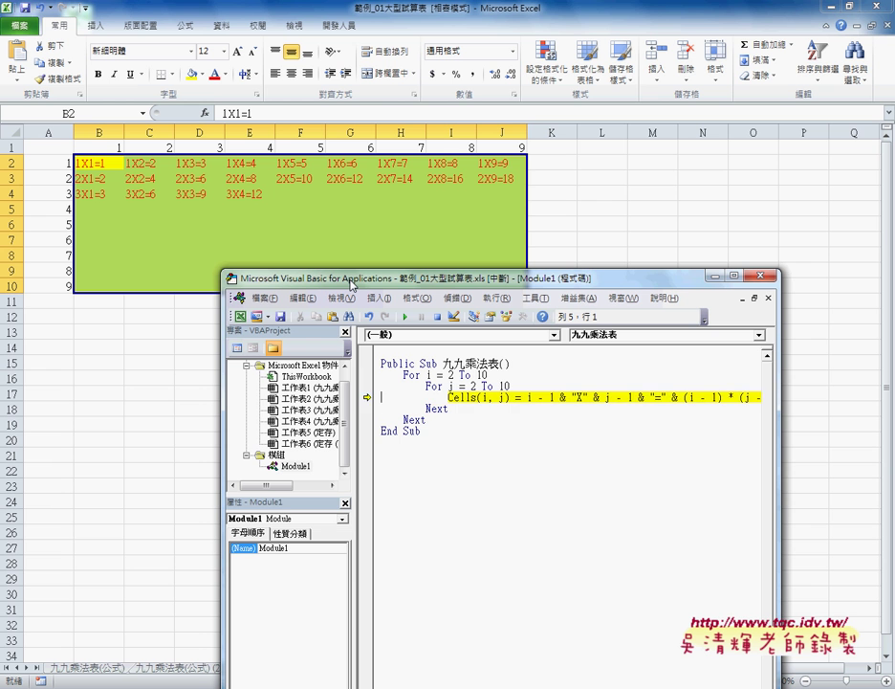
key("F8")
key("F8")
key("F8")
key("F8")
key("F8")
key("F8")
key("F8")
key("F8")
key("F8")
key("F8")
key("F8")
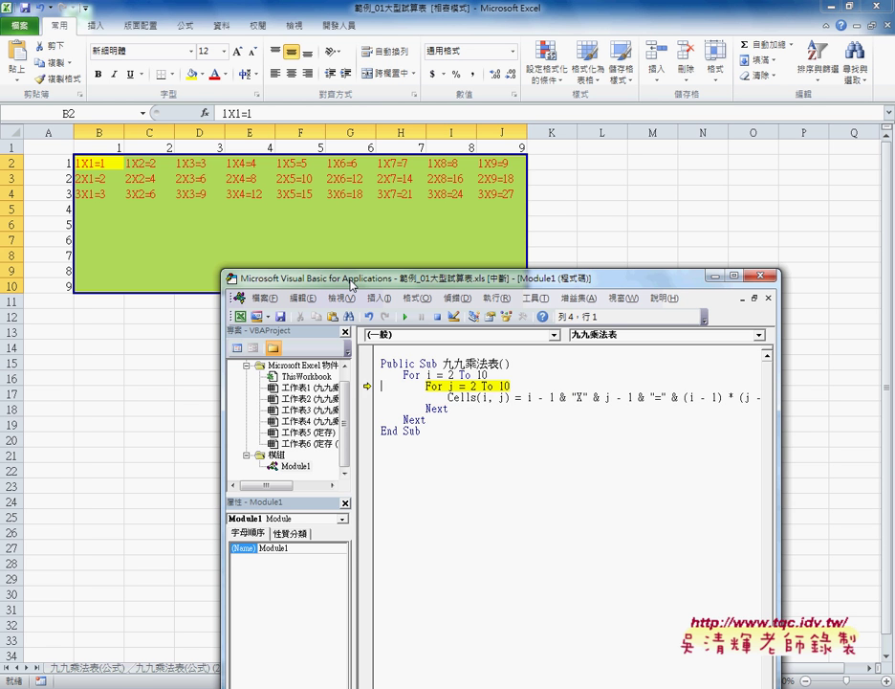
key("F8")
key("F8")
key("F8")
key("F8")
key("F8")
key("F8")
key("F8")
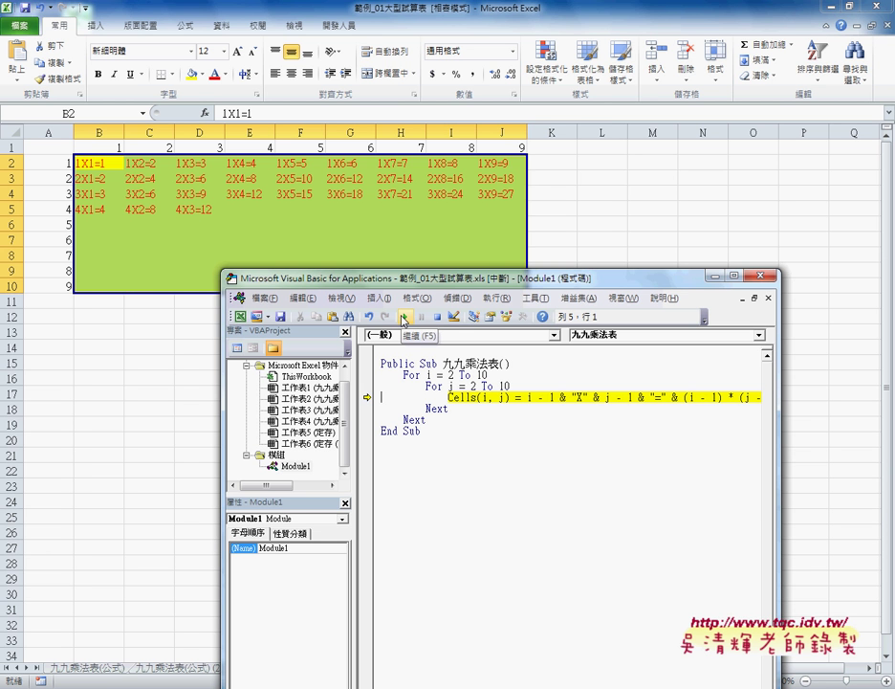
Finish the run to fill B2:J10, then swap the loops so For j is outside For i
left_click(404, 320)
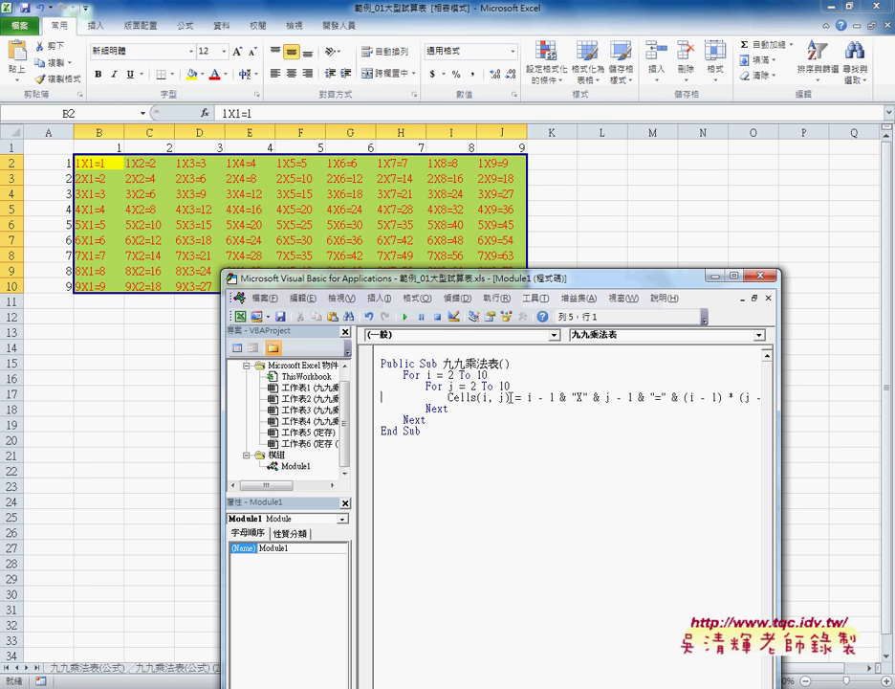
left_click_drag(509, 387, 426, 386)
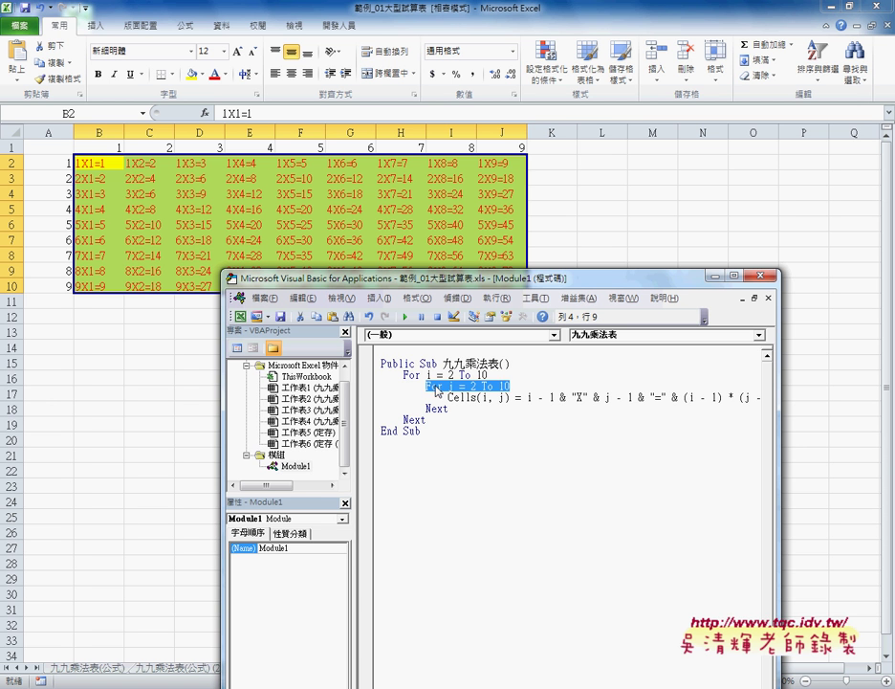
left_click_drag(467, 386, 403, 375)
left_click_drag(572, 375, 421, 387)
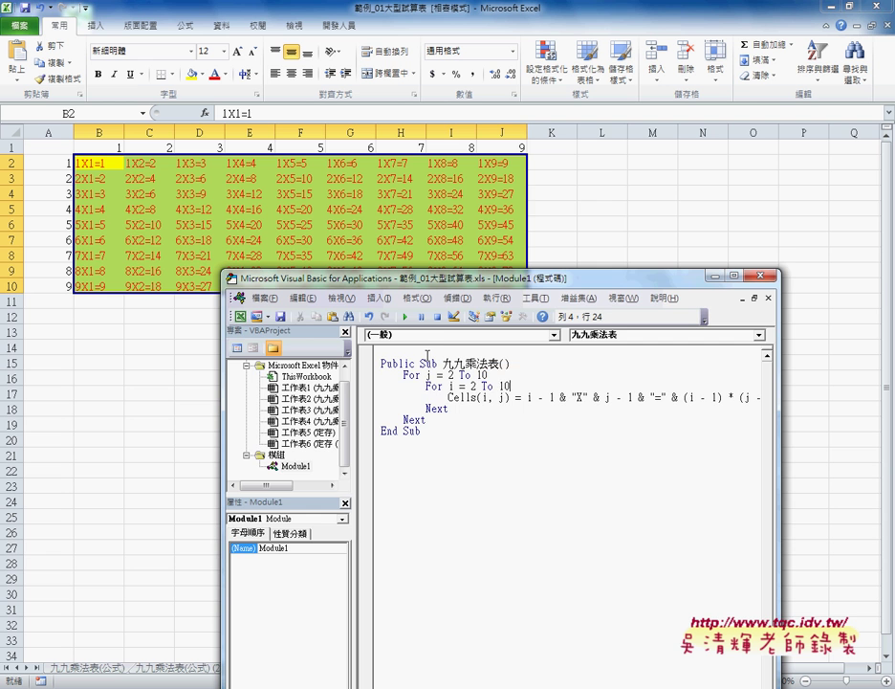
mouse_move(112, 163)
left_mouse_down()
mouse_move(215, 227)
mouse_move(491, 286)
left_mouse_up()
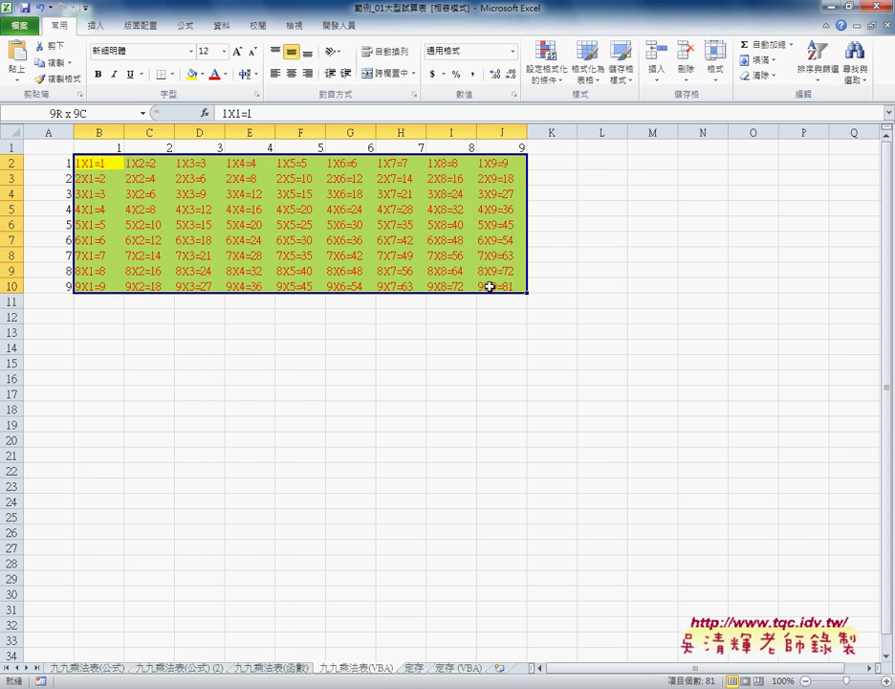
Clear the table and bring the VBA Editor back with the cursor in the macro
key("Delete")
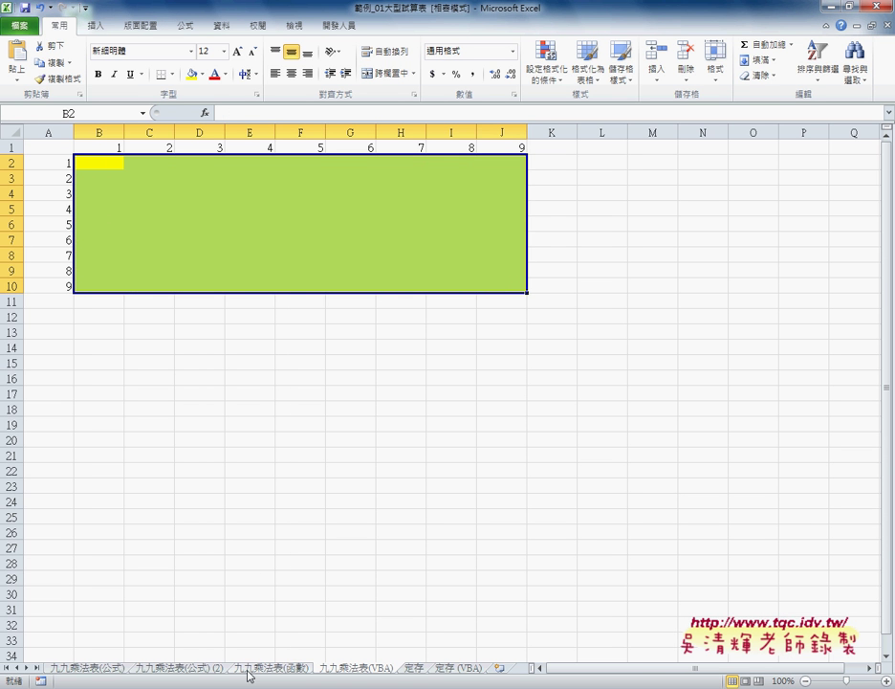
left_click(258, 685)
left_click(311, 612)
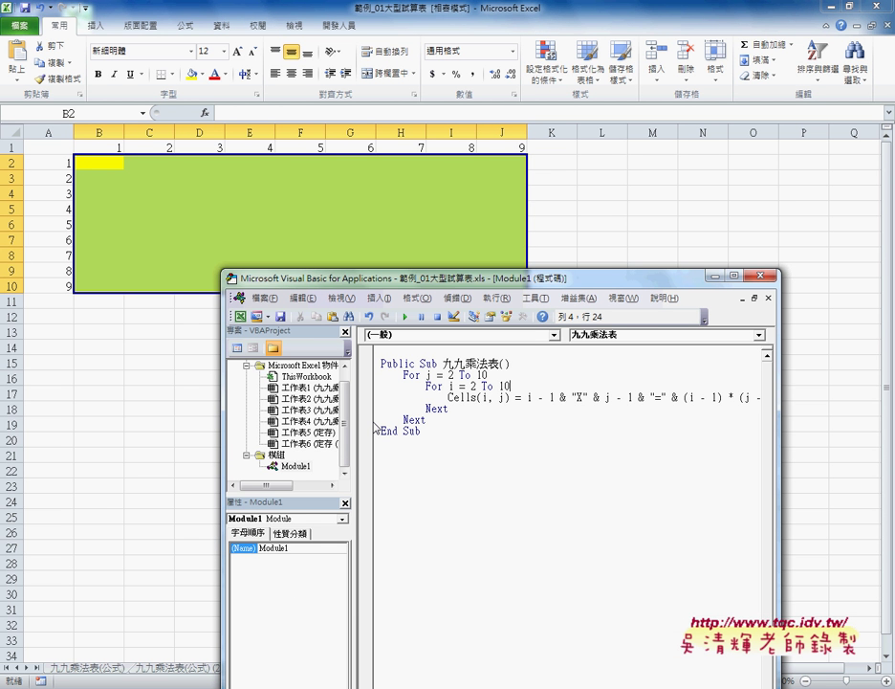
left_click(467, 397)
Step through the reordered macro with F8, filling column B downward, then columns C–E
key("F8")
key("F8")
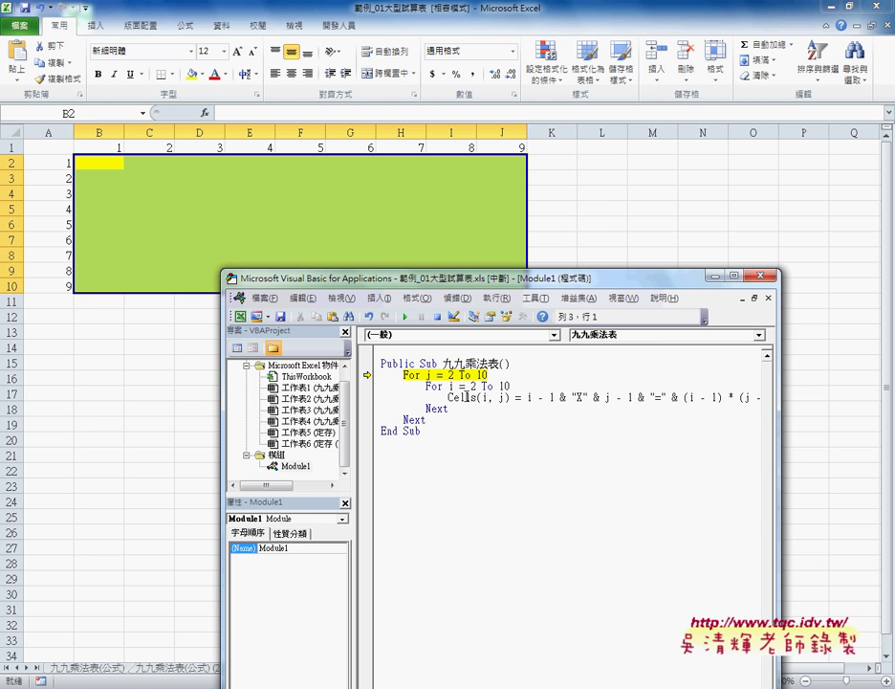
key("F8")
key("F8")
key("F8")
key("F8")
key("F8")
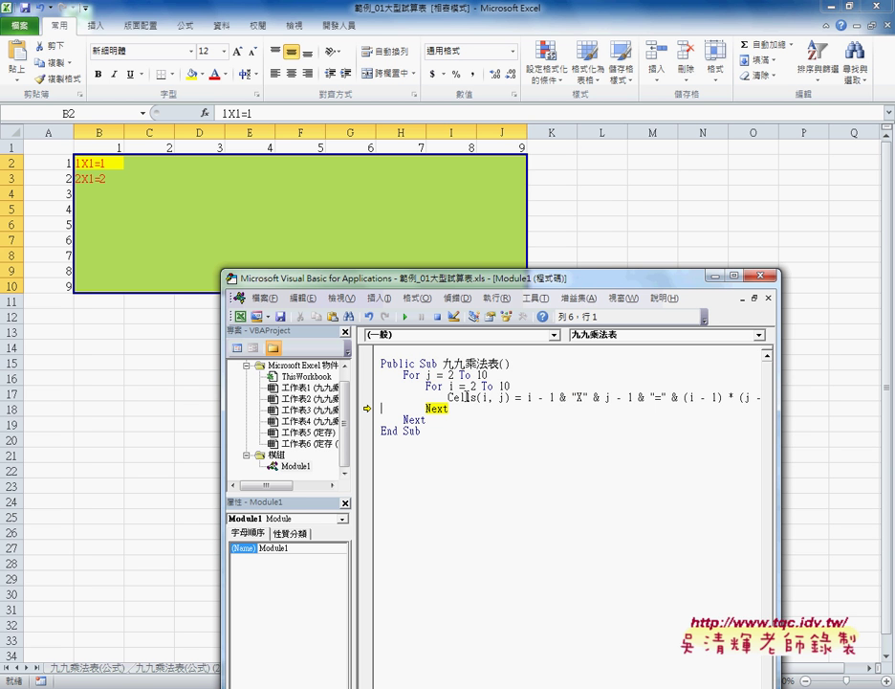
key("F8")
key("F8")
key("F8")
key("F8")
key("F8")
key("F8")
key("F8")
key("F8")
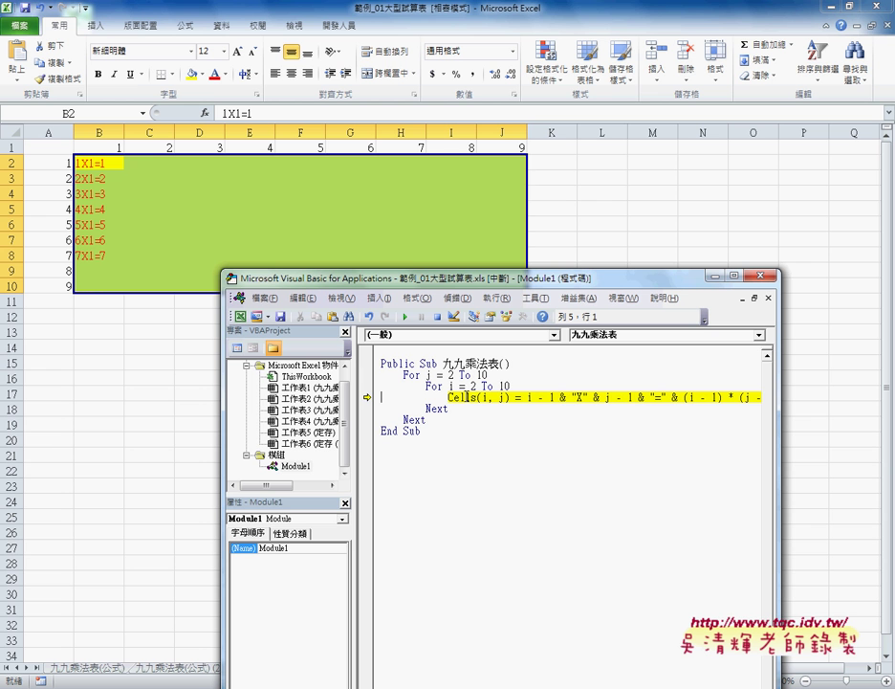
key("F8")
key("F8")
key("F8")
key("F8")
key("F8")
key("F8")
key("F8")
key("F8")
key("F8")
key("F8")
key("F8")
key("F8")
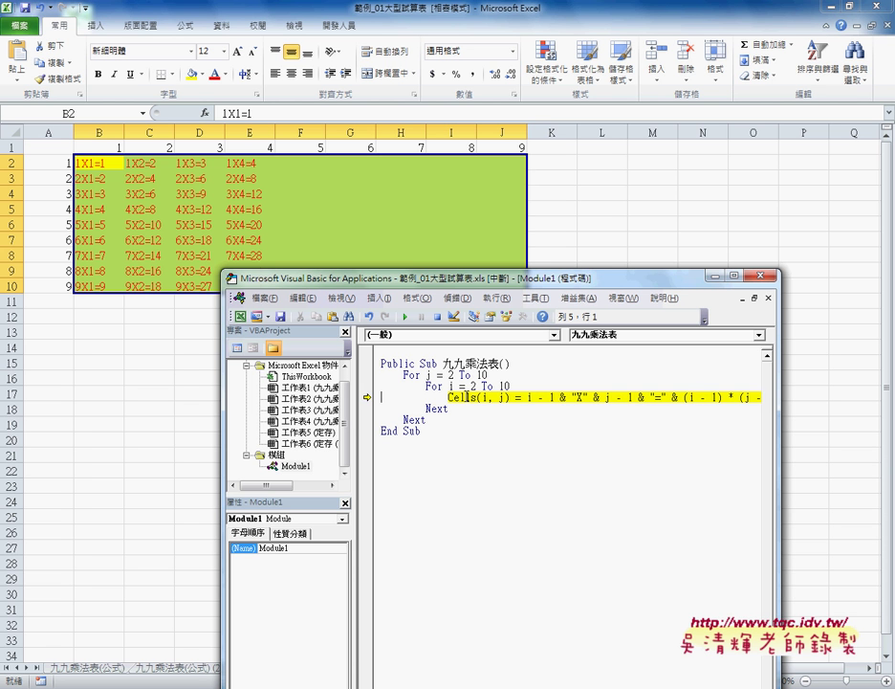
key("F8")
key("F8")
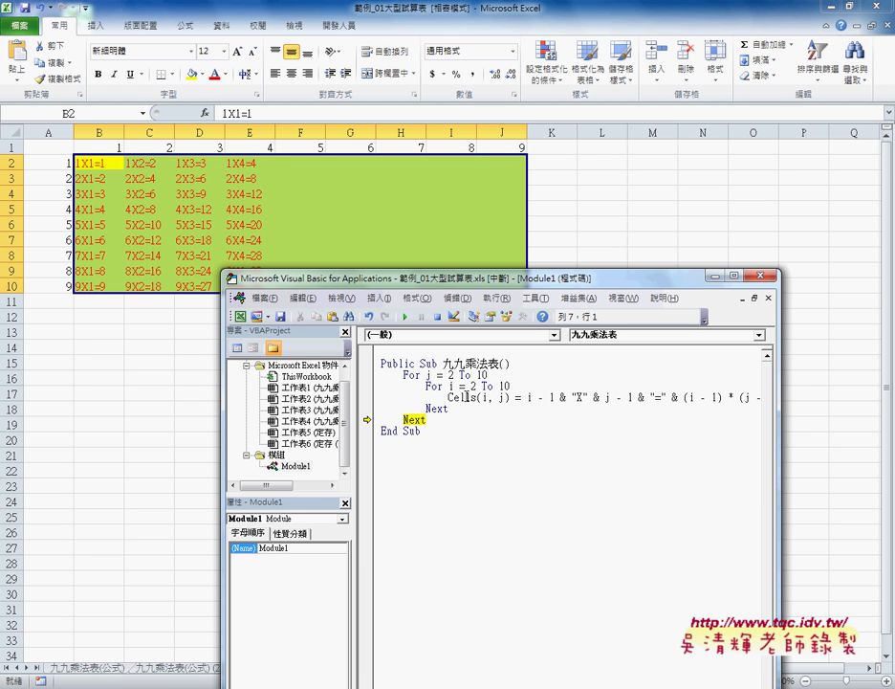
Change the outer loop variable to j, run the macro to completion, and select its code
double_click(430, 375)
type("j")
left_click(513, 387)
left_click(400, 317)
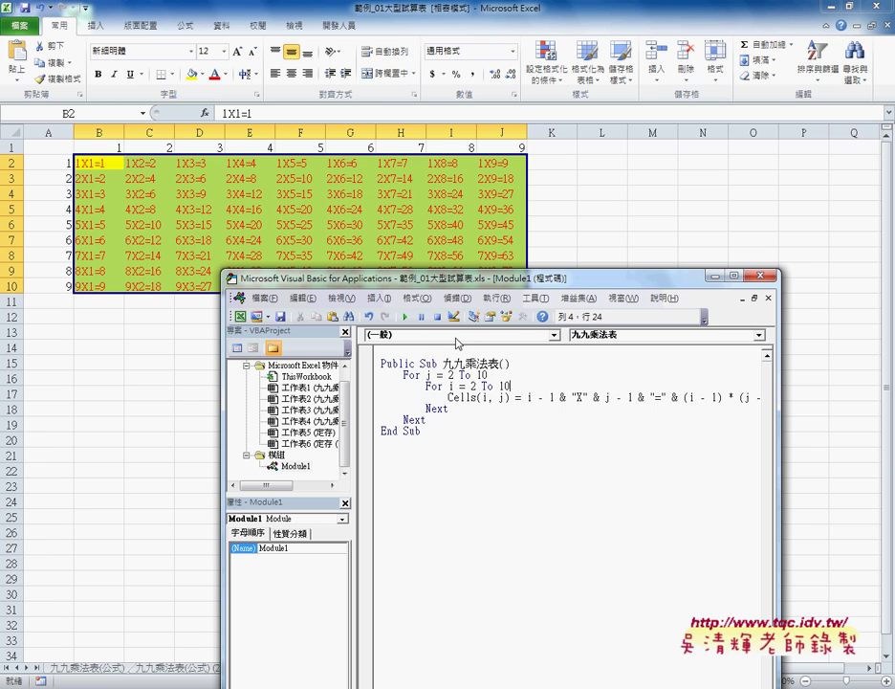
left_click_drag(422, 431, 375, 366)
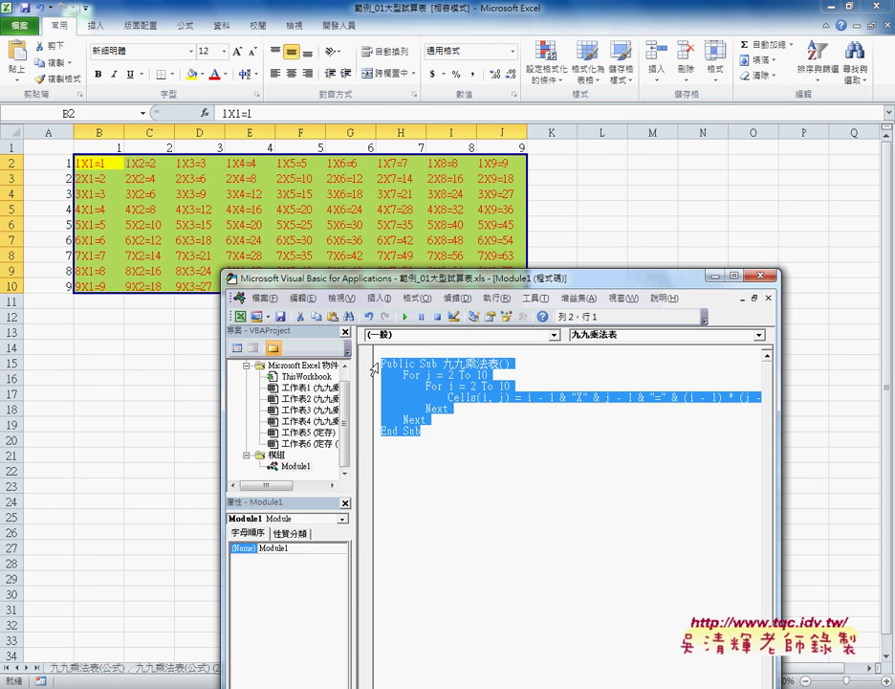
Duplicate the macro below itself and replace the Cells value expression with ""
key("ctrl+c")
left_click(405, 443)
key("ctrl+v")
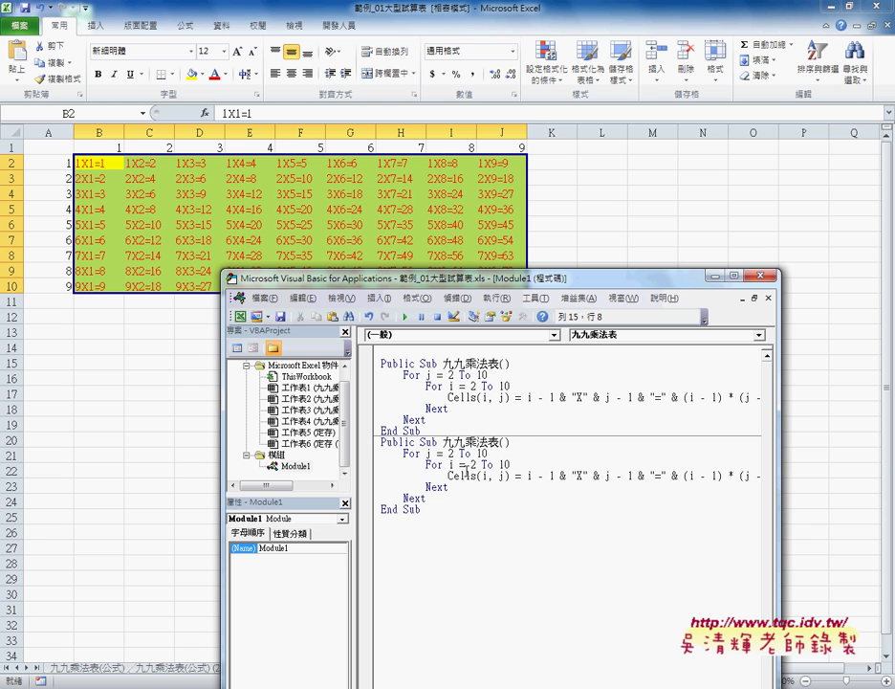
left_click_drag(526, 475, 797, 476)
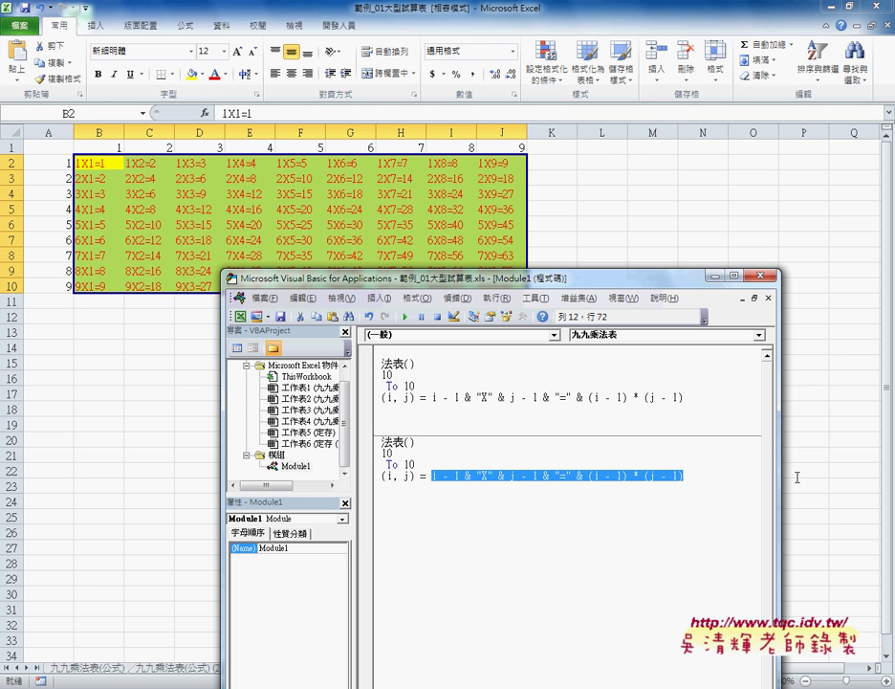
type("\"\"")
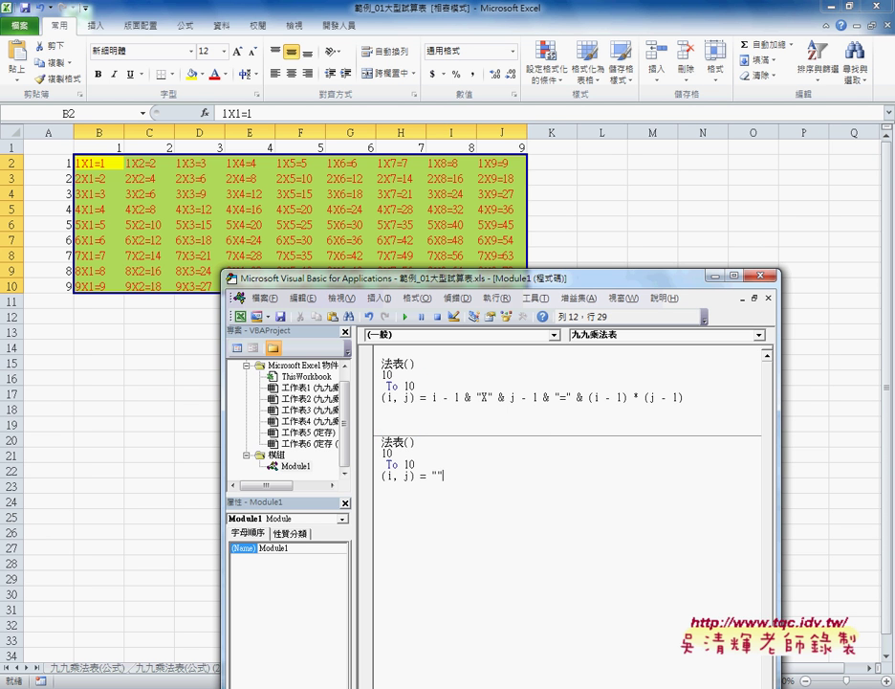
key("Left")
key("Left")
Rename the duplicated procedure to 清除
left_click(454, 475)
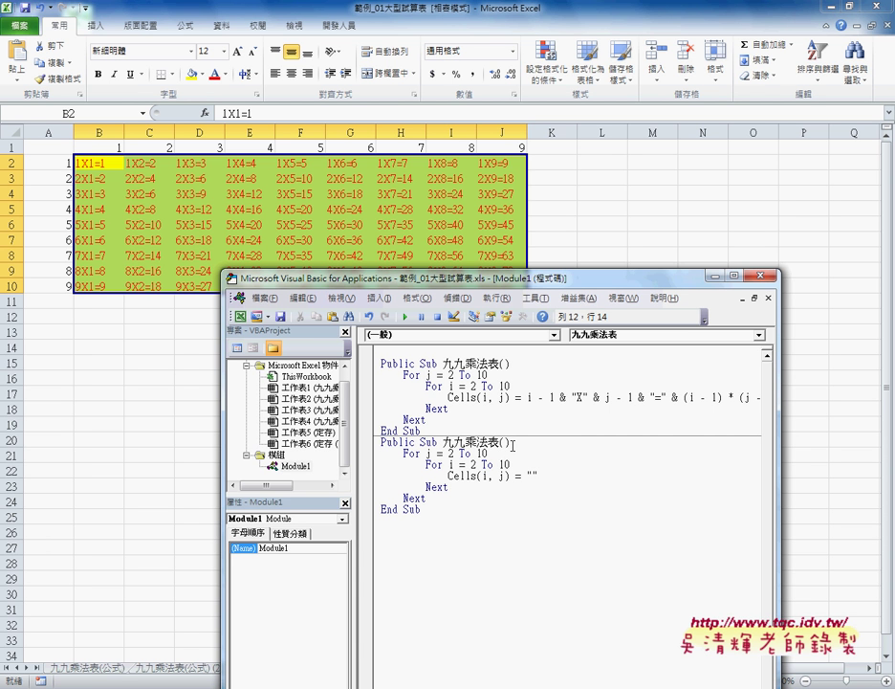
left_click_drag(499, 442, 445, 443)
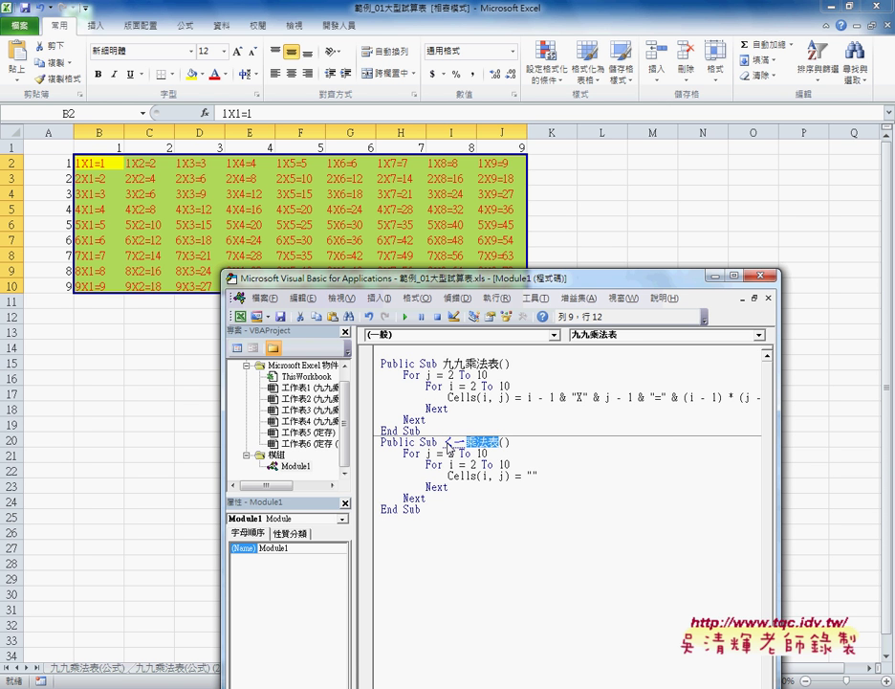
type("清ㄔㄨ")
type("除")
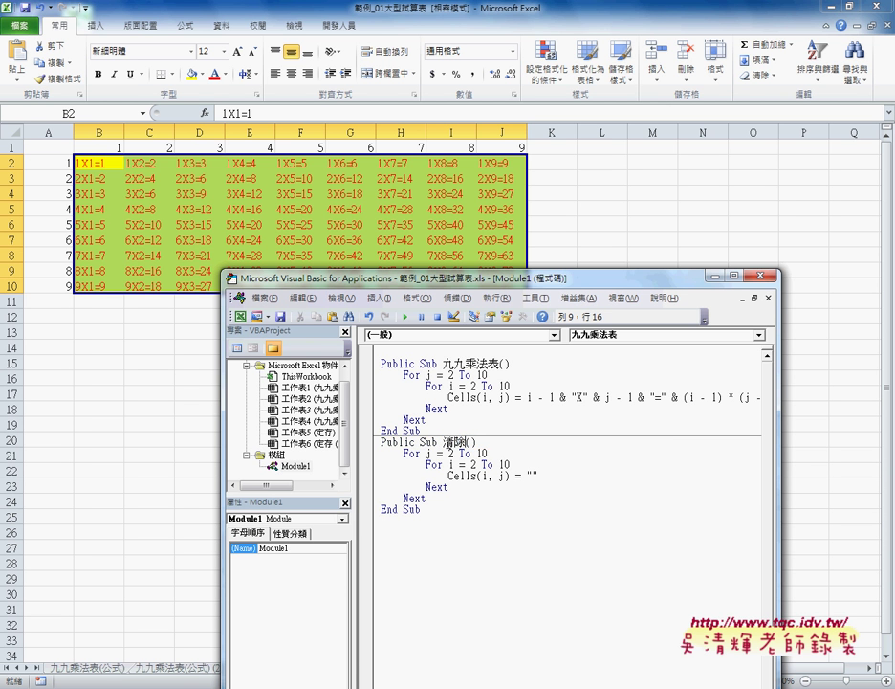
left_click(458, 476)
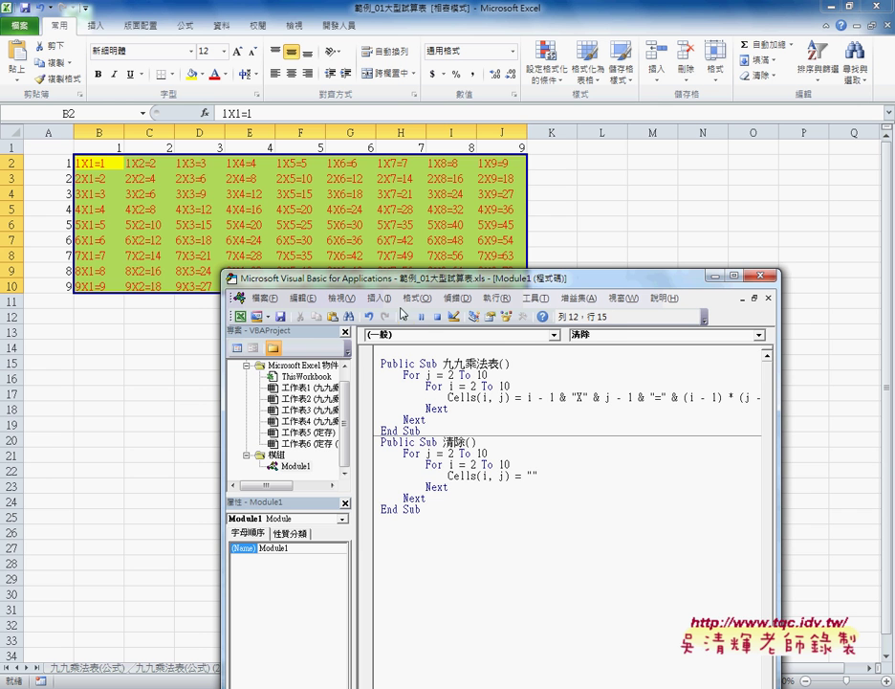
Test the macros by running 清除, then 九九乘法表, then 清除 again
left_click(402, 316)
left_click(456, 398)
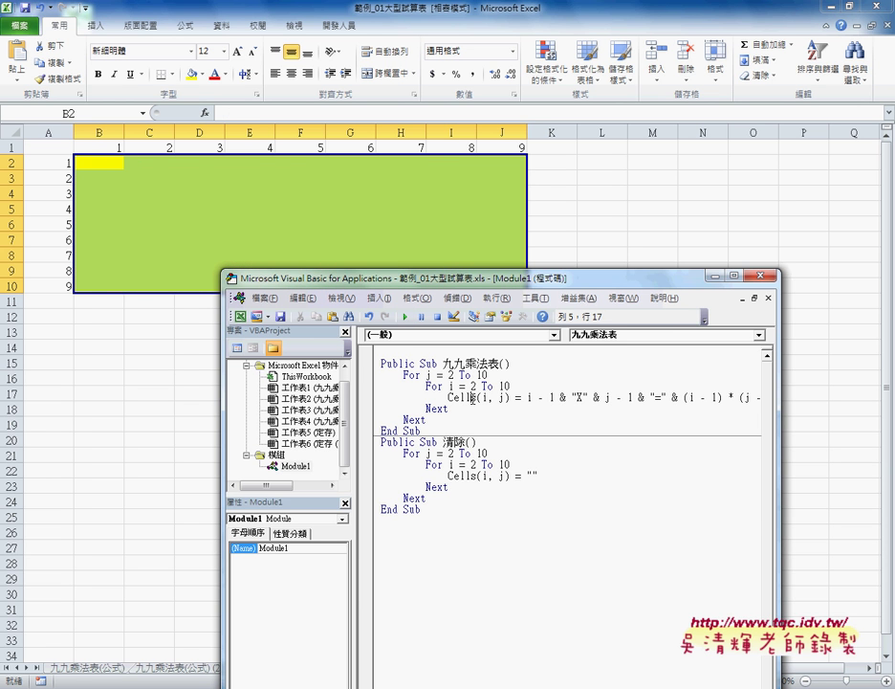
left_click(403, 317)
left_click(449, 475)
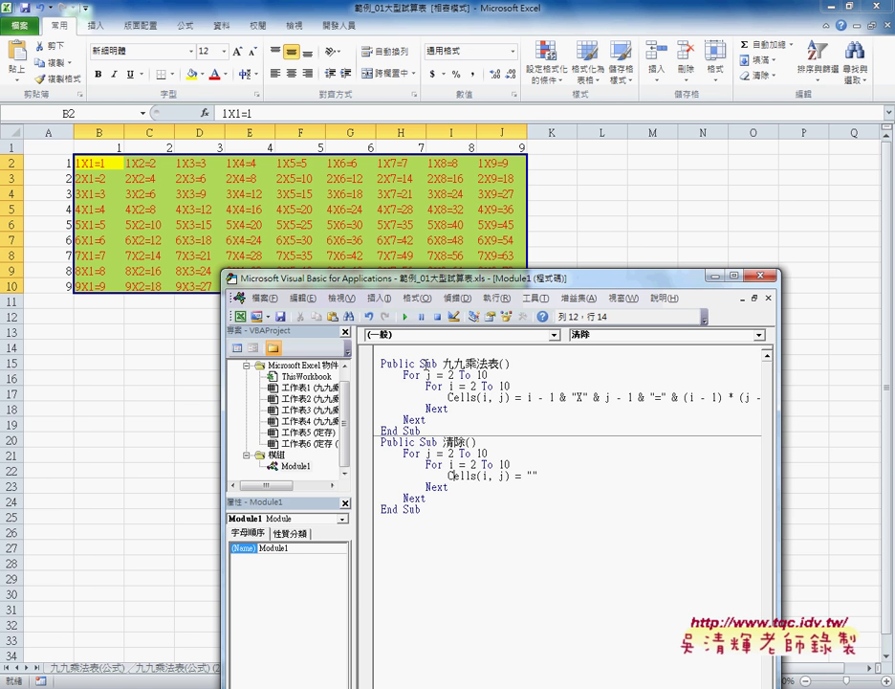
left_click(405, 317)
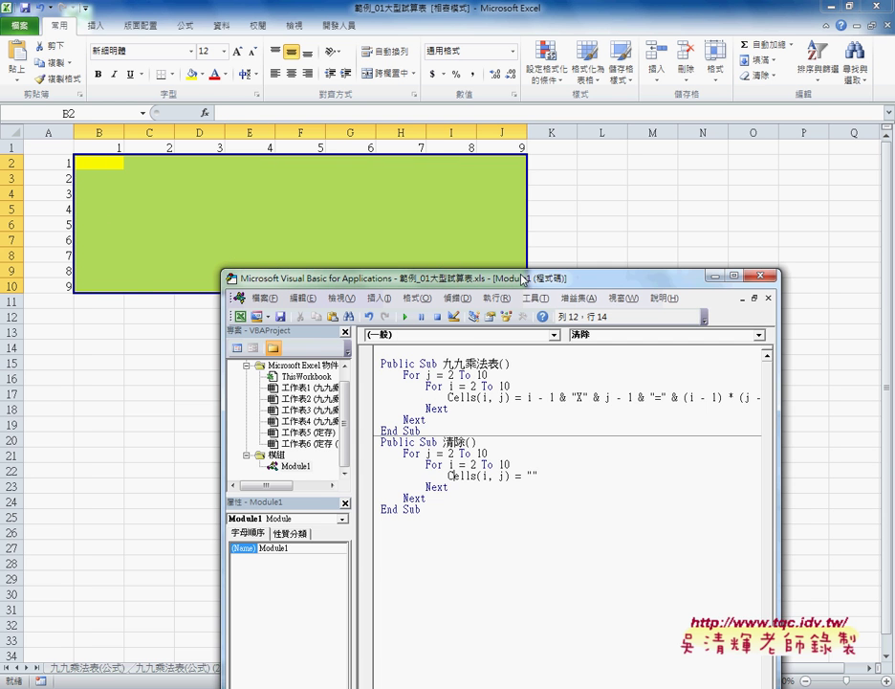
Move the VBA Editor window up and aside to uncover the worksheet
left_click_drag(526, 278, 426, 282)
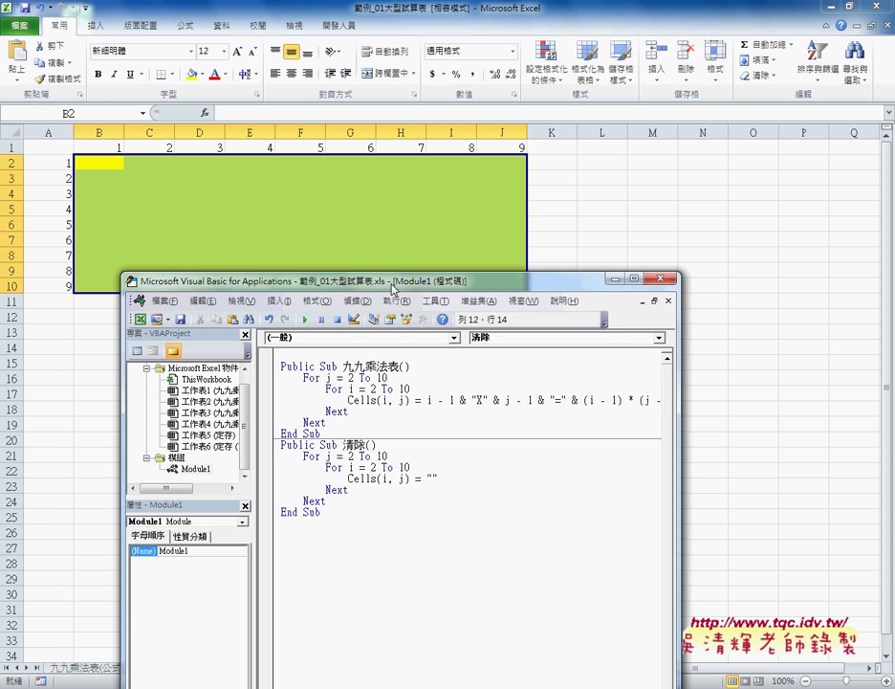
left_click_drag(400, 282, 393, 226)
left_click(391, 321)
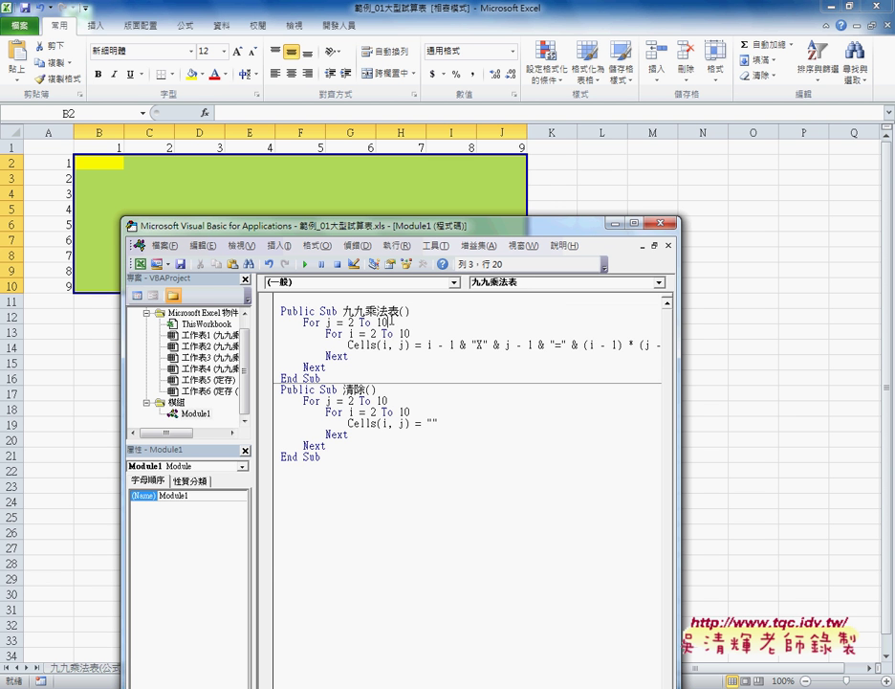
Draw a Form Button right of the table, assign it 九九乘法表, and copy the macro name
left_click(339, 26)
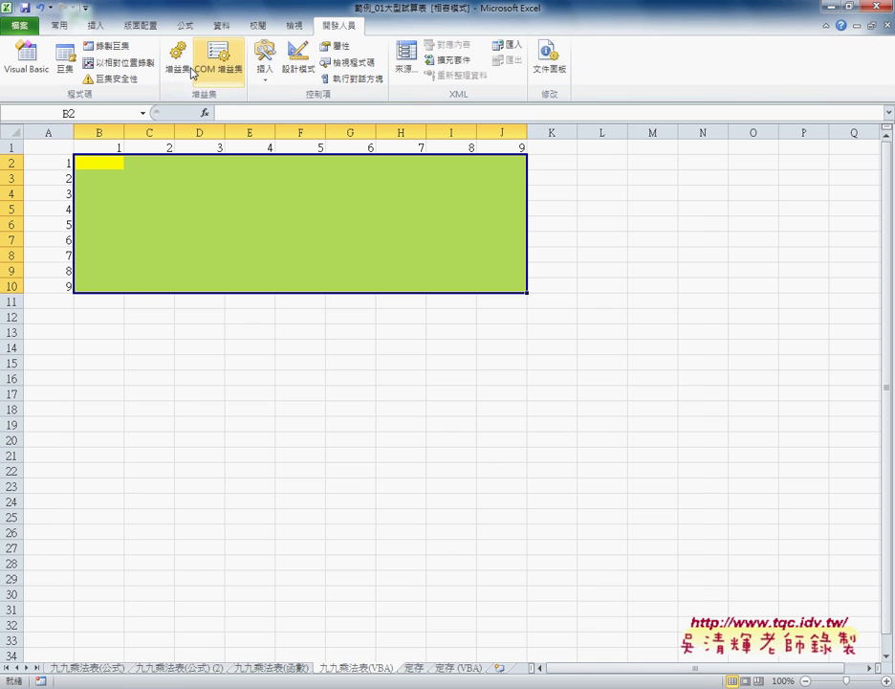
left_click(265, 65)
left_click(262, 121)
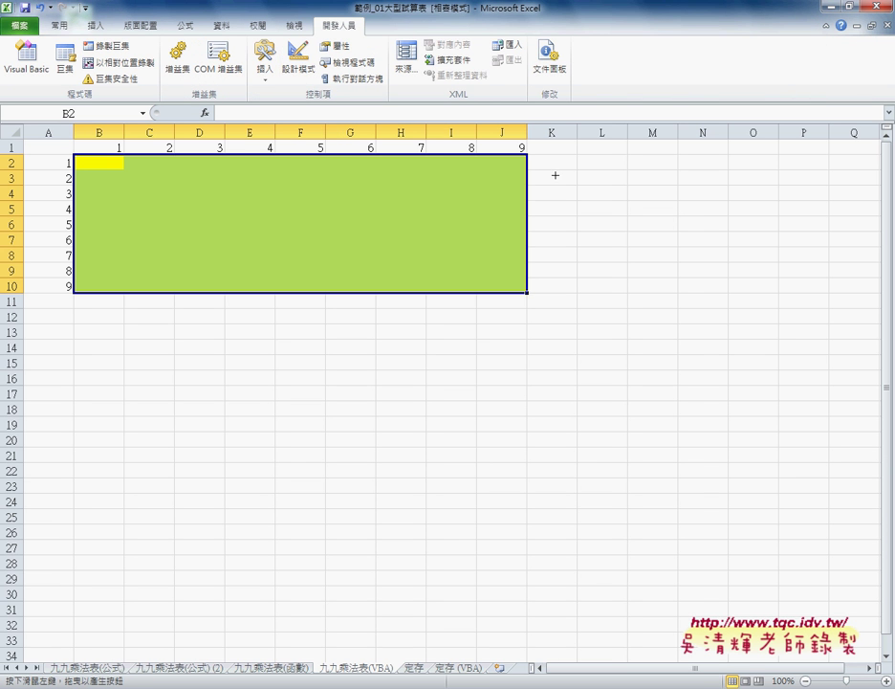
left_click(265, 65)
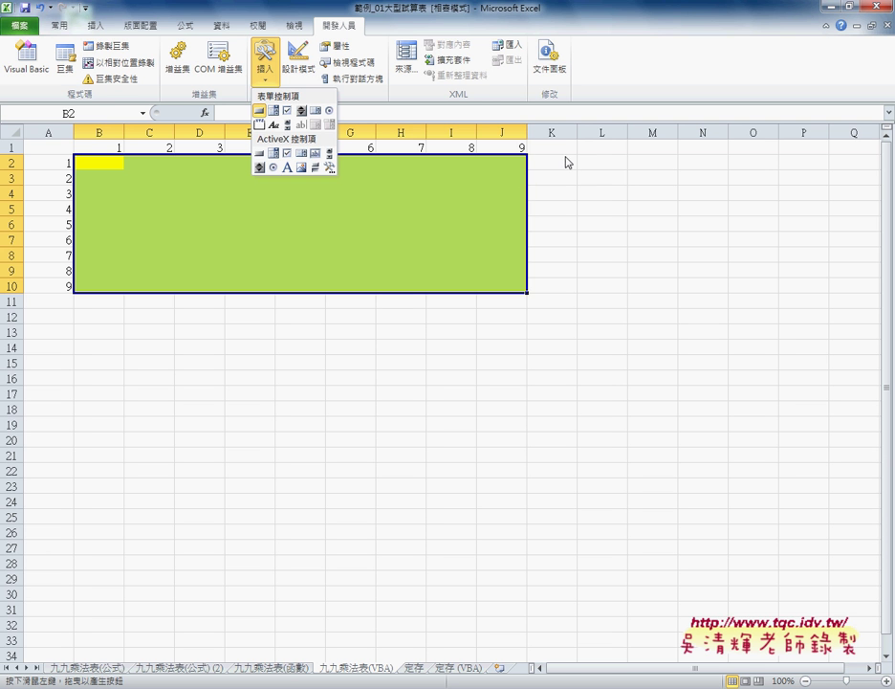
left_click_drag(558, 154, 647, 180)
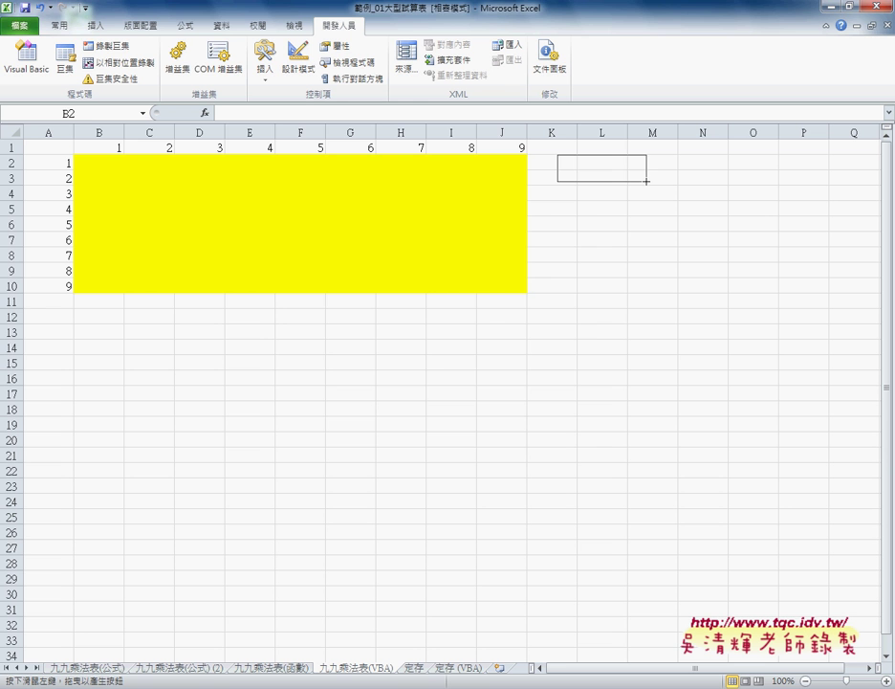
left_click(345, 270)
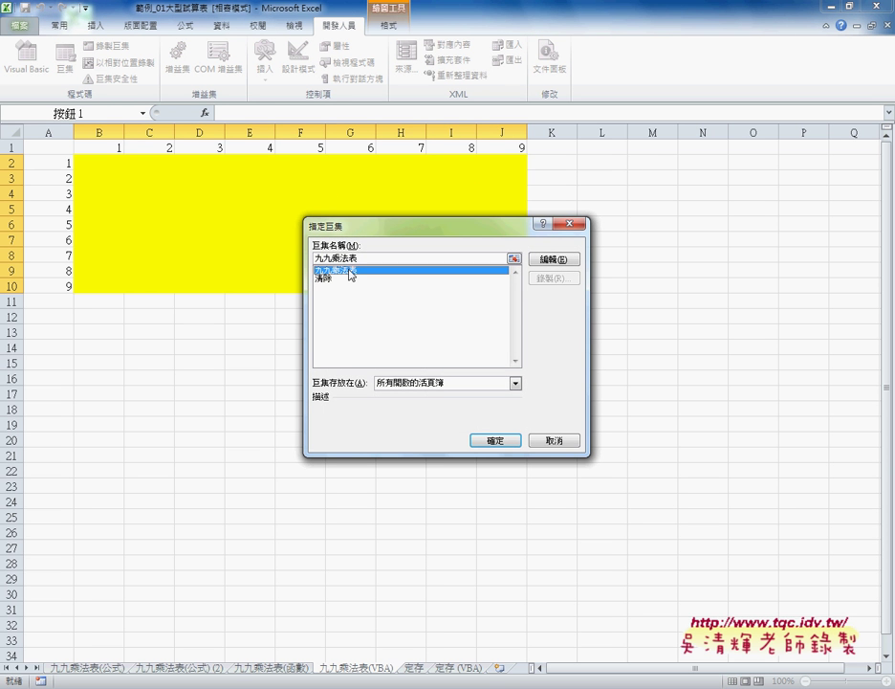
double_click(335, 259)
right_click(334, 258)
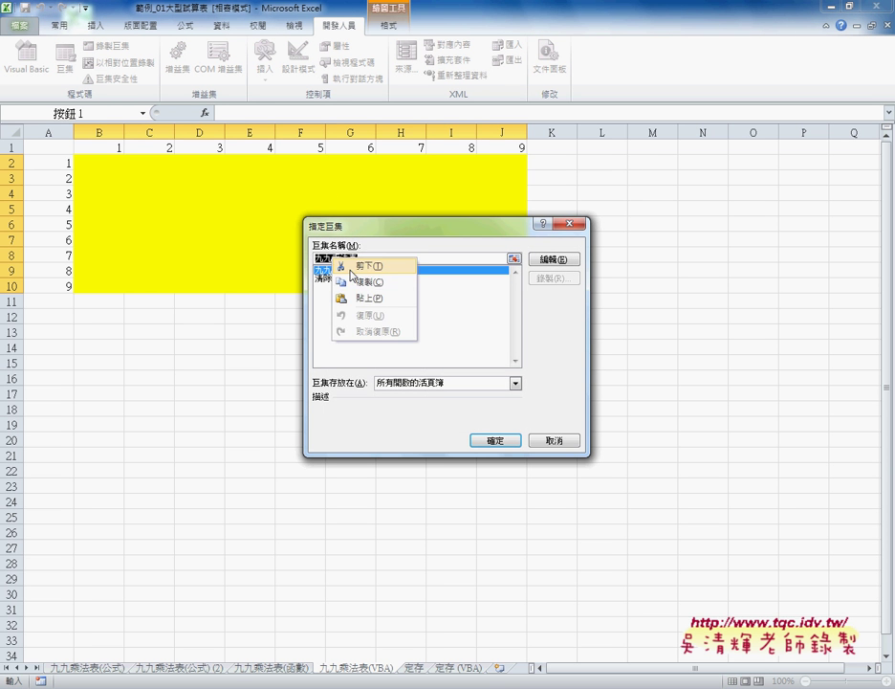
left_click(352, 281)
left_click(495, 440)
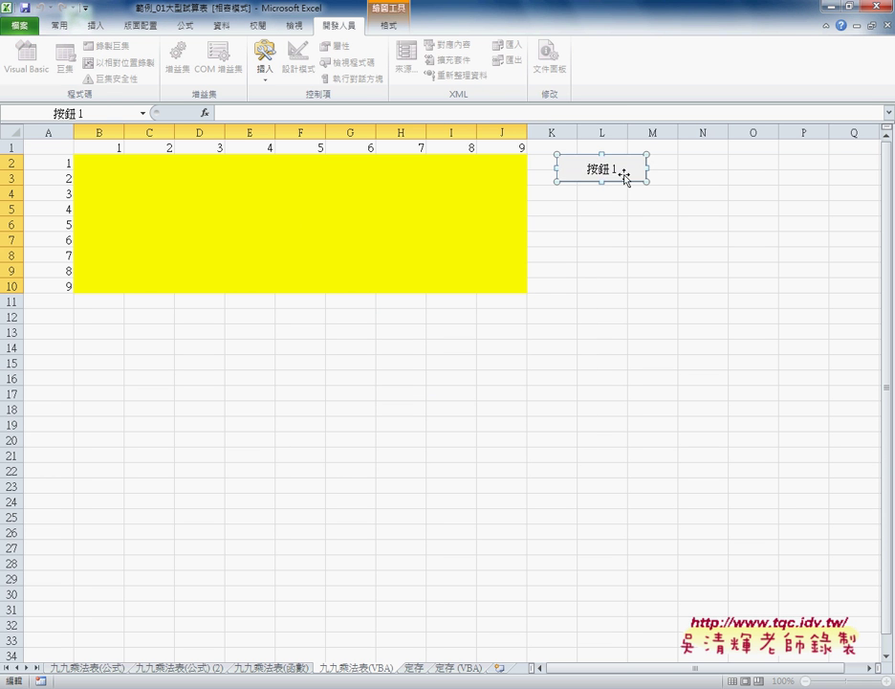
Caption the button 九九乘法表 and use it to fill the table
left_click(623, 175)
key("BackSpace")
key("BackSpace")
key("BackSpace")
type("九九乘法表")
left_click(612, 222)
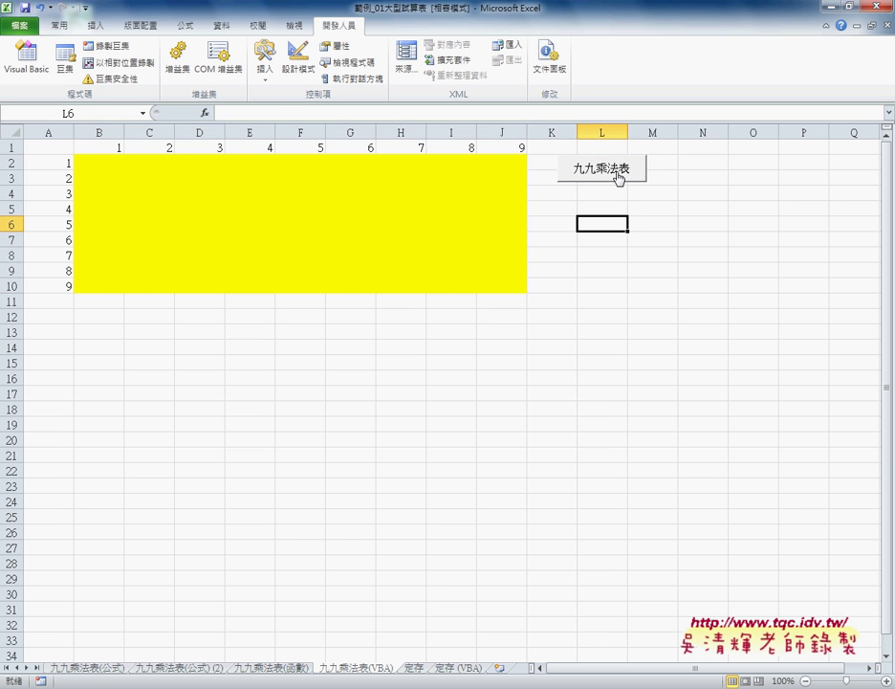
left_click(620, 177)
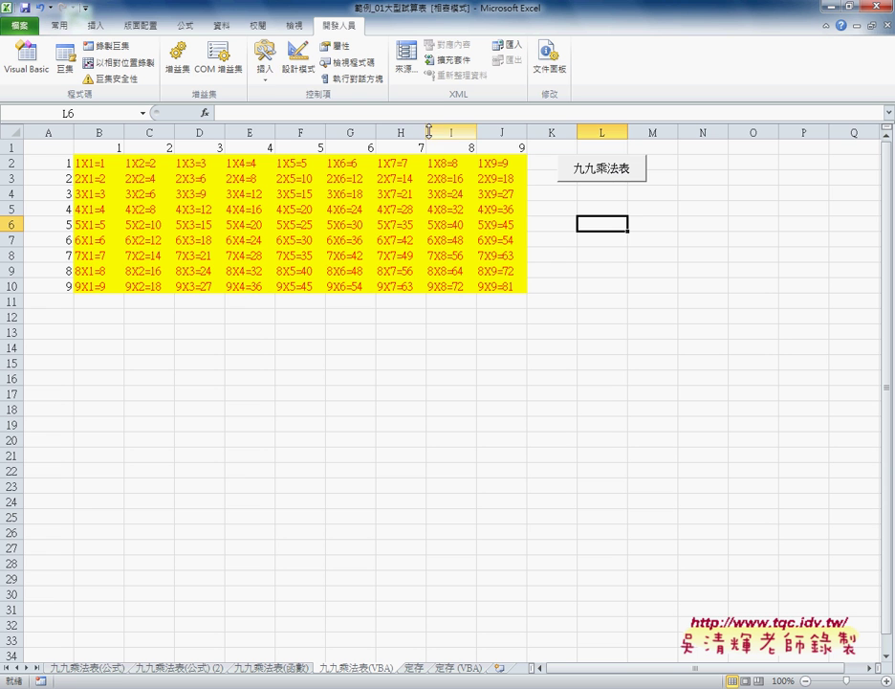
Draw a second Form Button below the first and assign it the 清除 macro
left_click(265, 69)
left_click(259, 111)
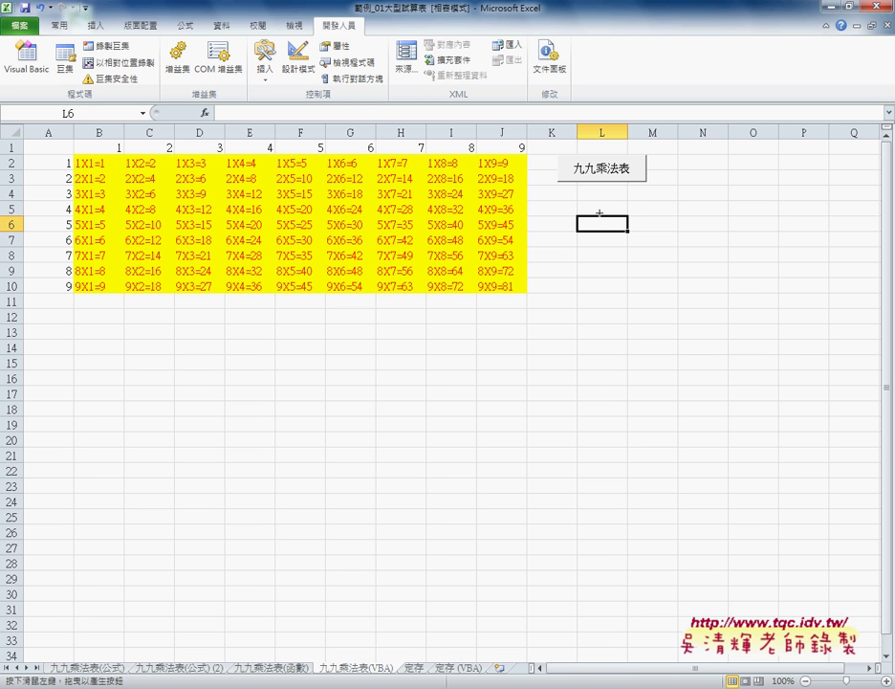
left_click_drag(557, 188, 594, 214)
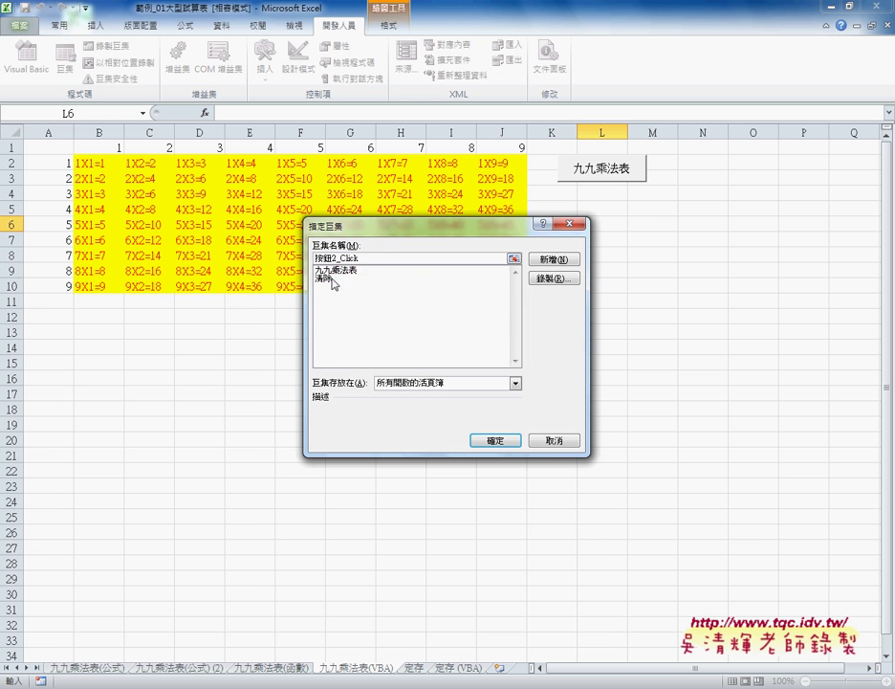
left_click(323, 278)
right_click(317, 260)
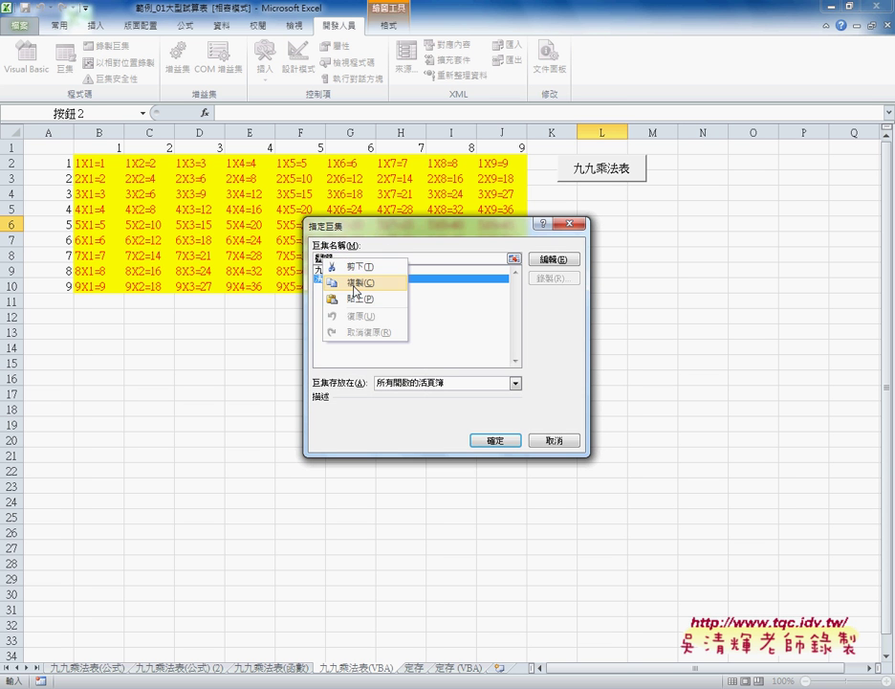
left_click(363, 282)
left_click(510, 440)
Caption the new button 清除 and use it to empty B2:J10
left_click(595, 201)
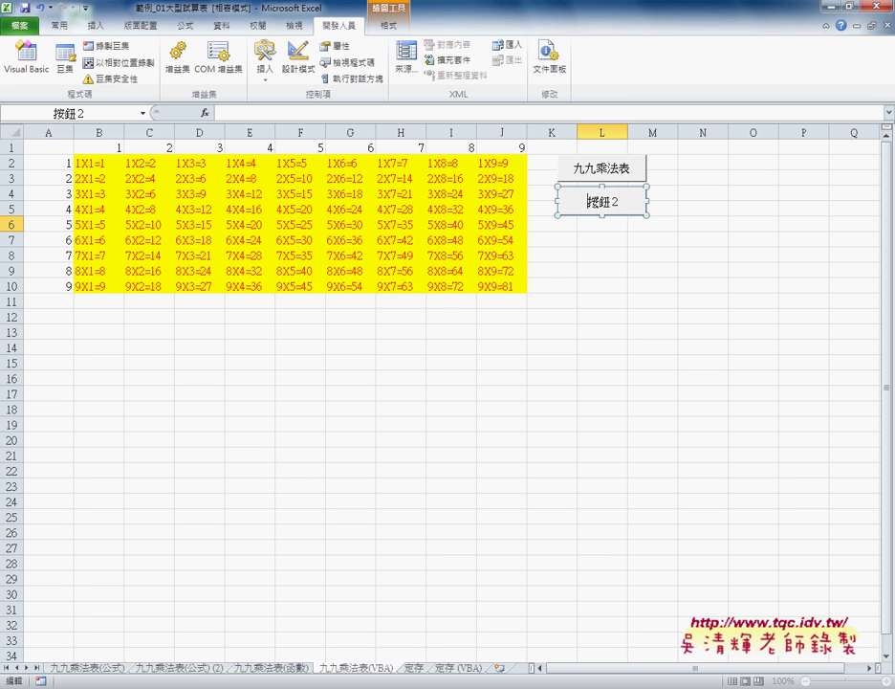
key("BackSpace")
key("BackSpace")
key("BackSpace")
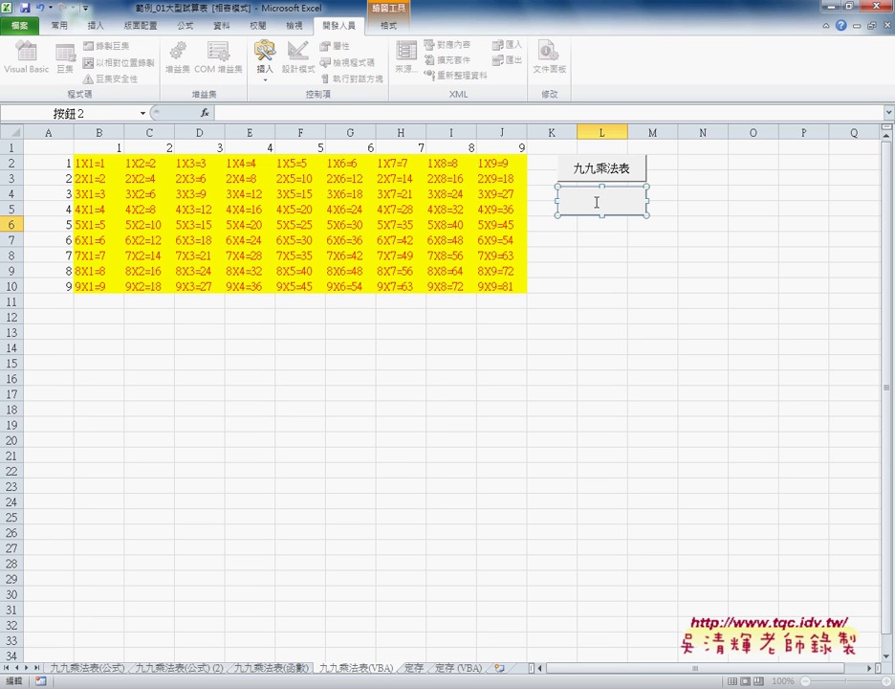
key("ctrl+v")
left_click(622, 287)
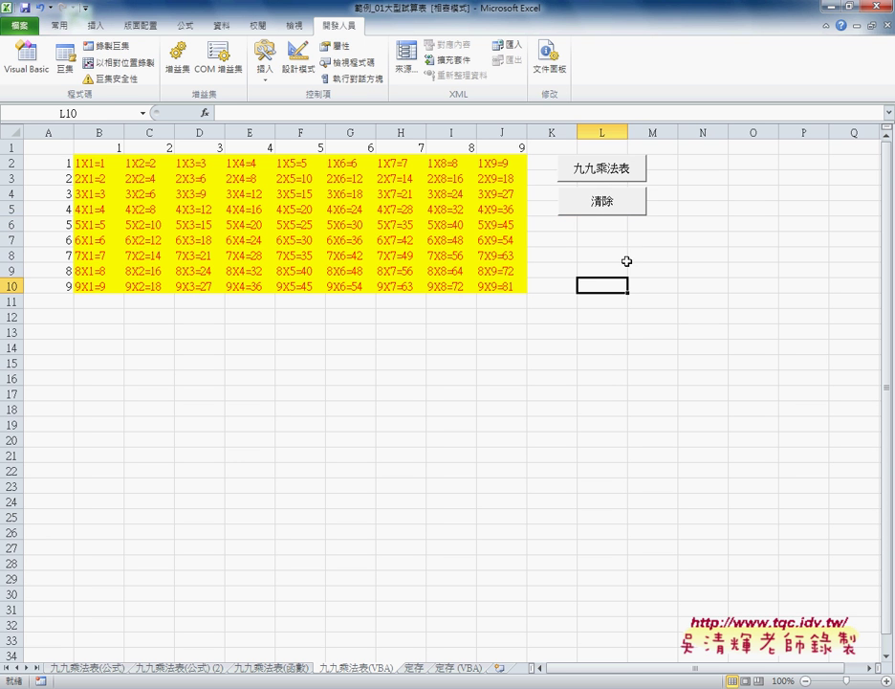
left_click(625, 204)
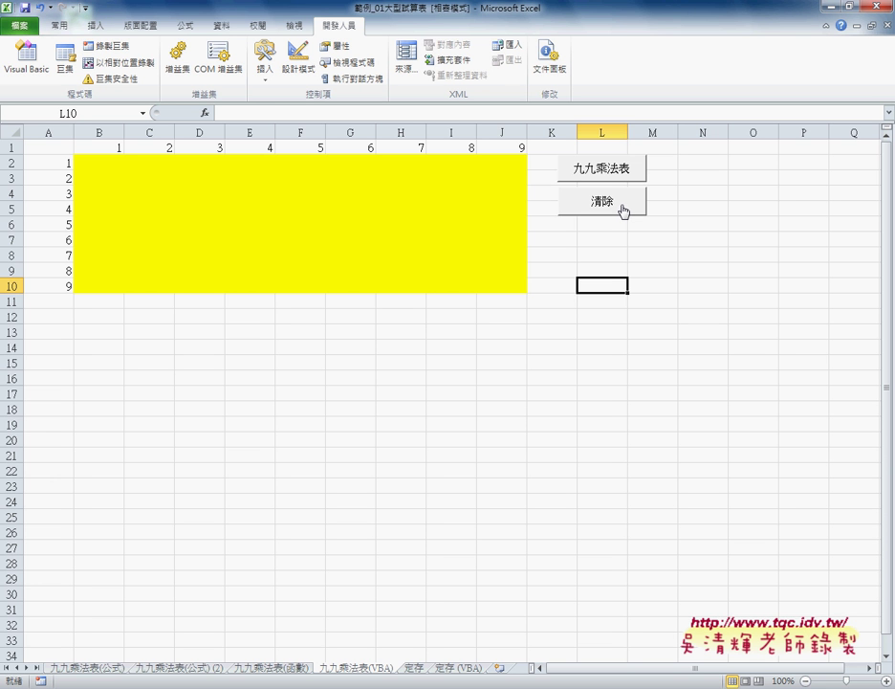
Switch to the 九九乘法表(公式) (2) sheet with its formula-built table
left_click(191, 670)
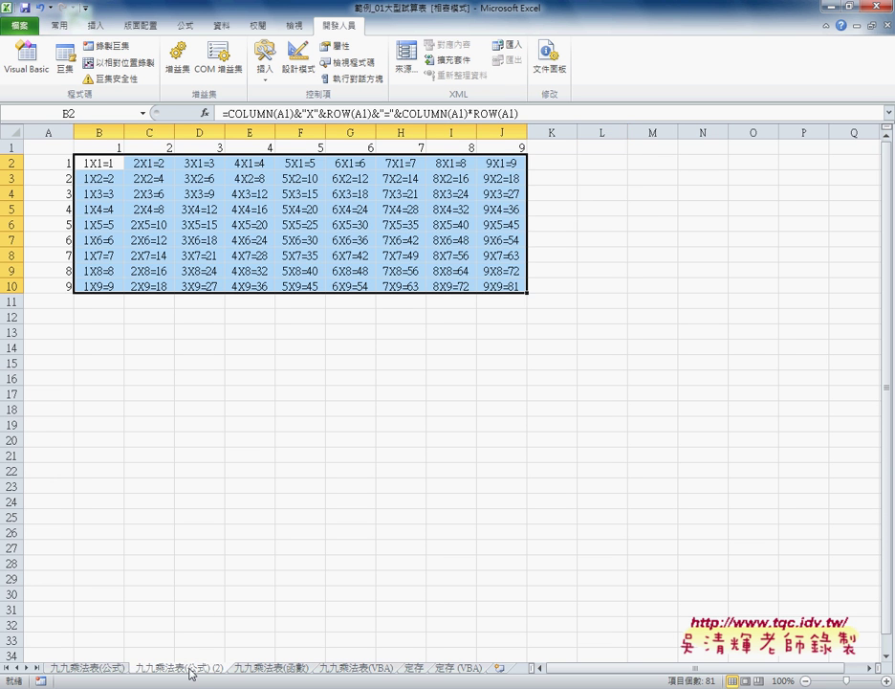